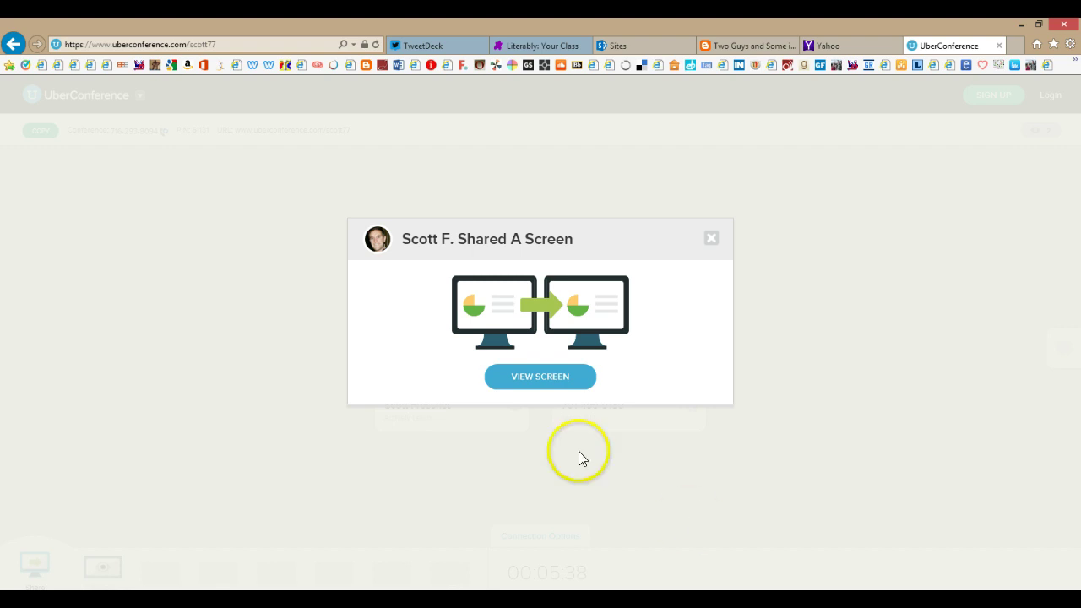
# View the shared screen and choose the United States Declaration of Independence in the workspace for sharing with other teachers
pyautogui.click(544, 392)
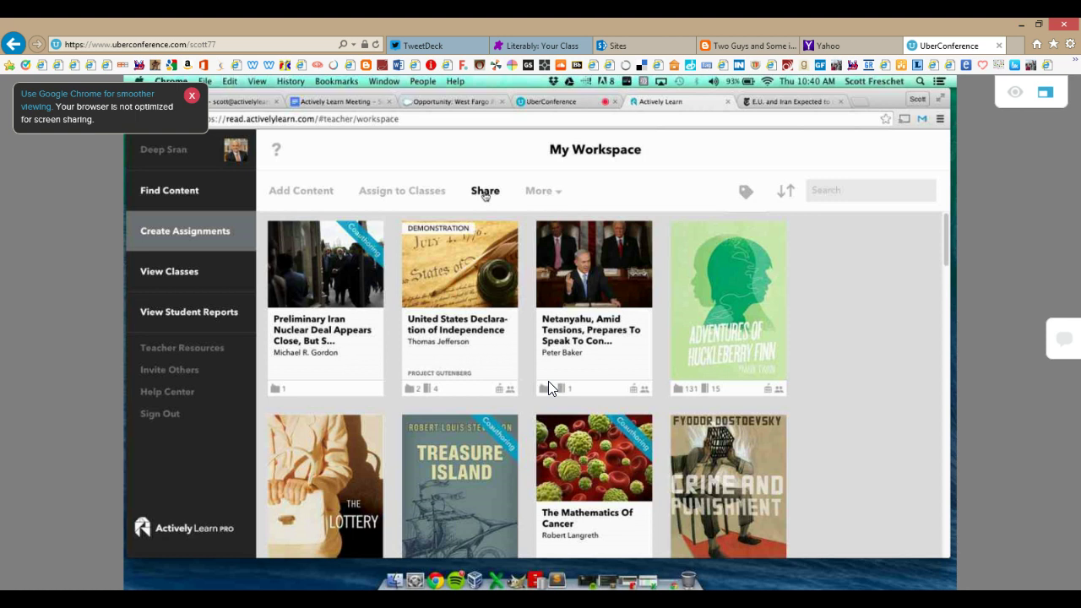
pyautogui.click(485, 192)
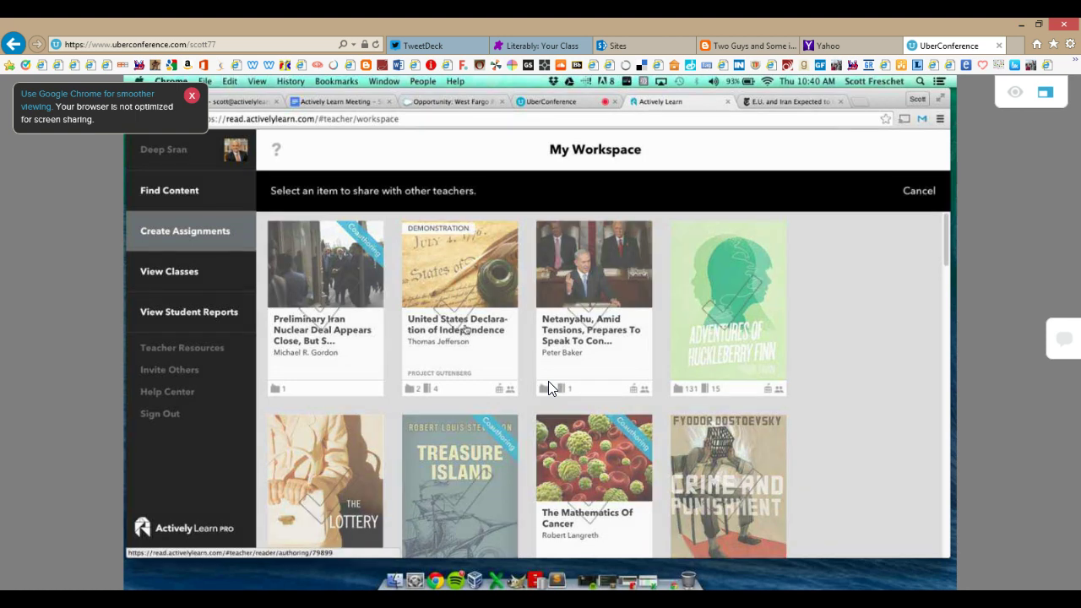
pyautogui.click(464, 330)
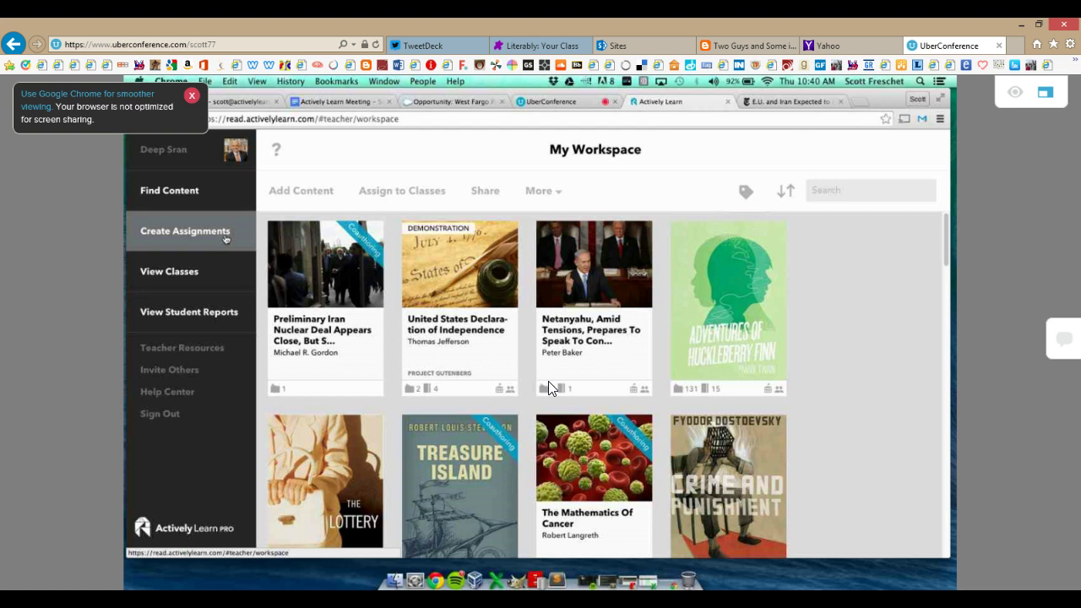
# Open the School Library under Find Content and check which schools it can be filtered by
pyautogui.click(222, 199)
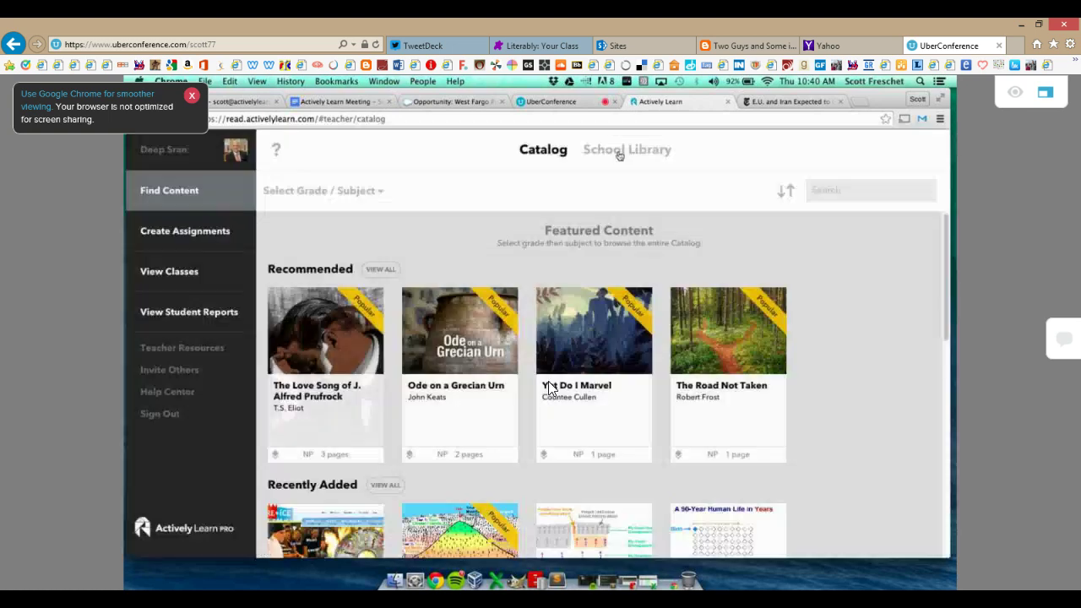
pyautogui.click(621, 152)
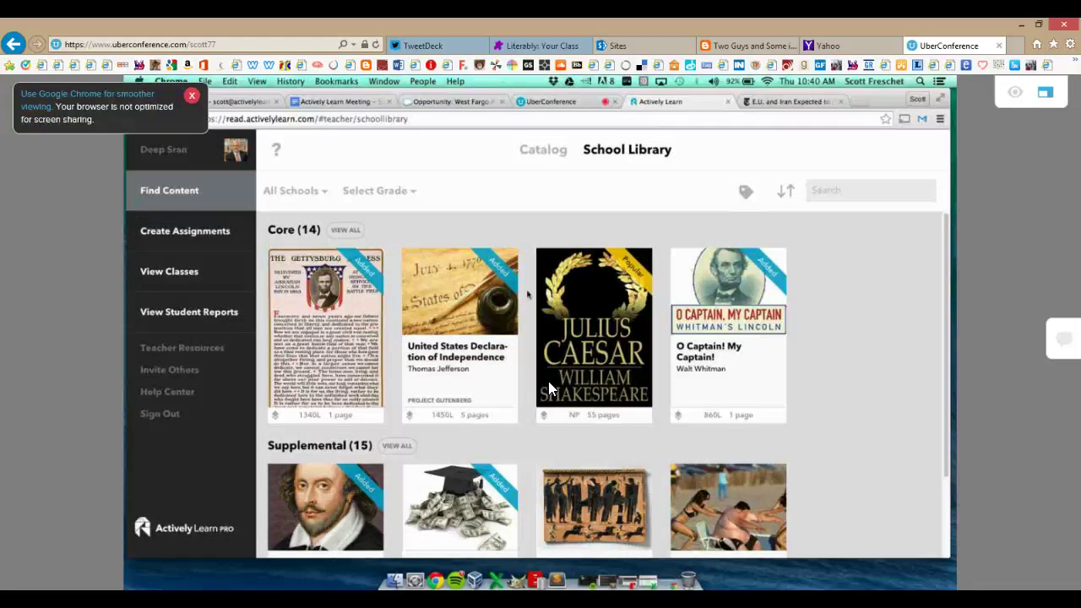
pyautogui.click(320, 203)
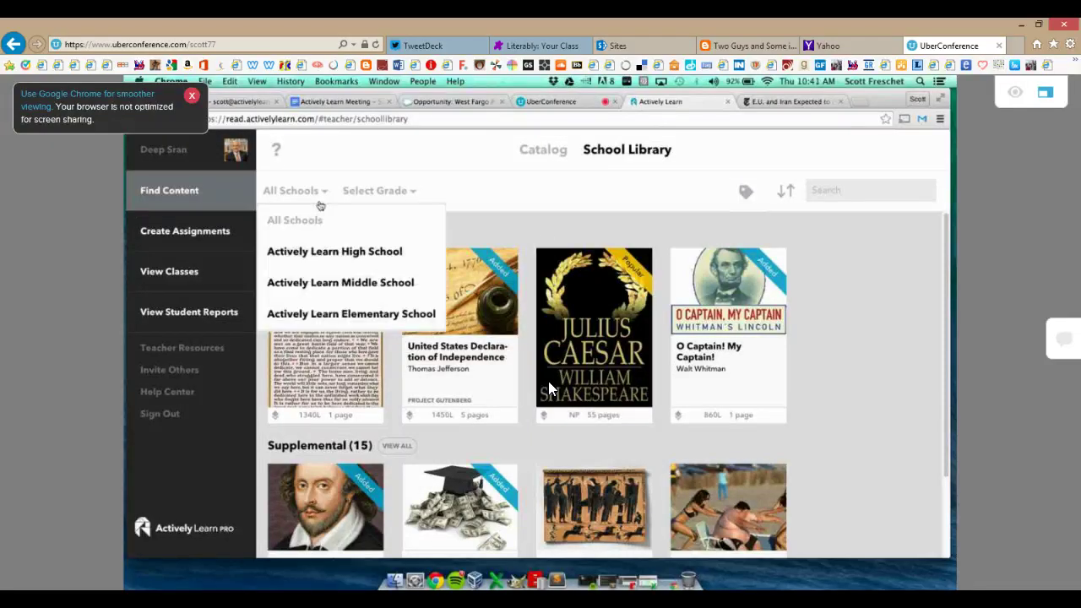
pyautogui.click(486, 235)
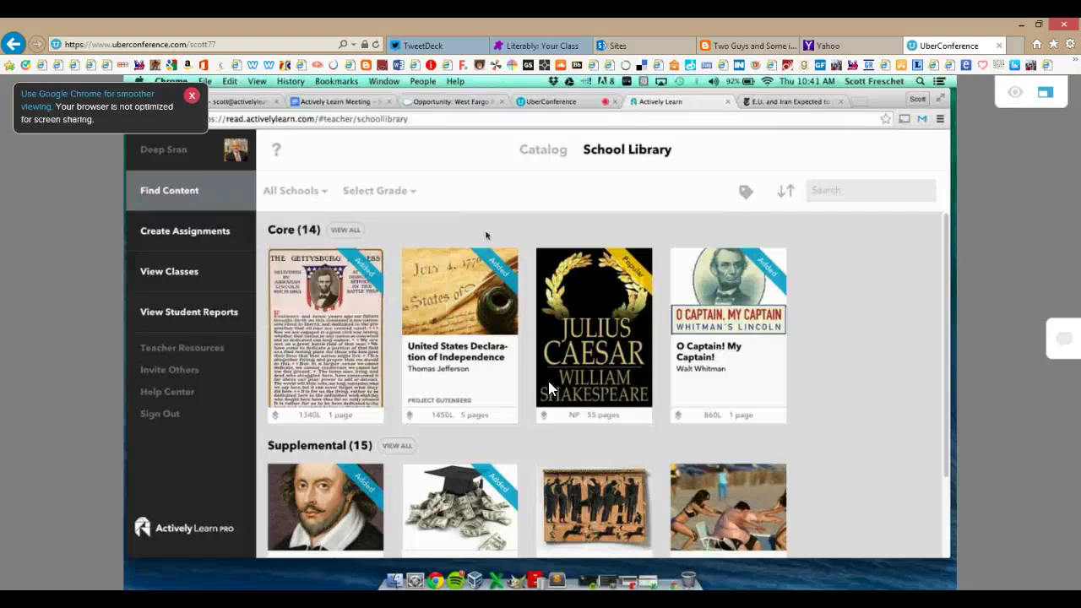
# Check the Julius Caesar entry's details and teacher assignments in the School Library, close it, and go to the classes
pyautogui.scroll(-1, 495, 344)
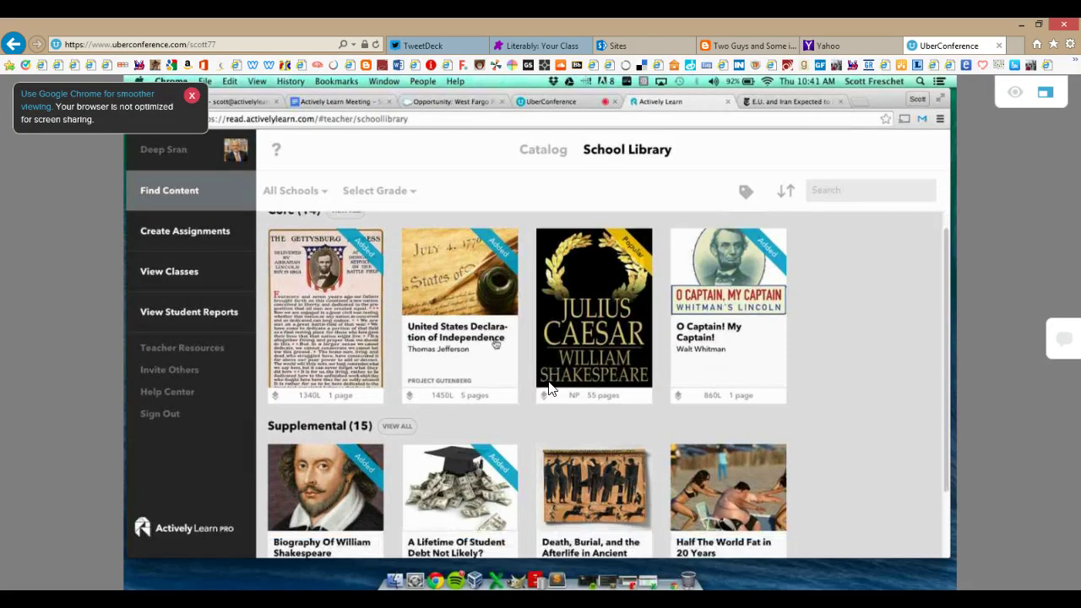
pyautogui.click(589, 338)
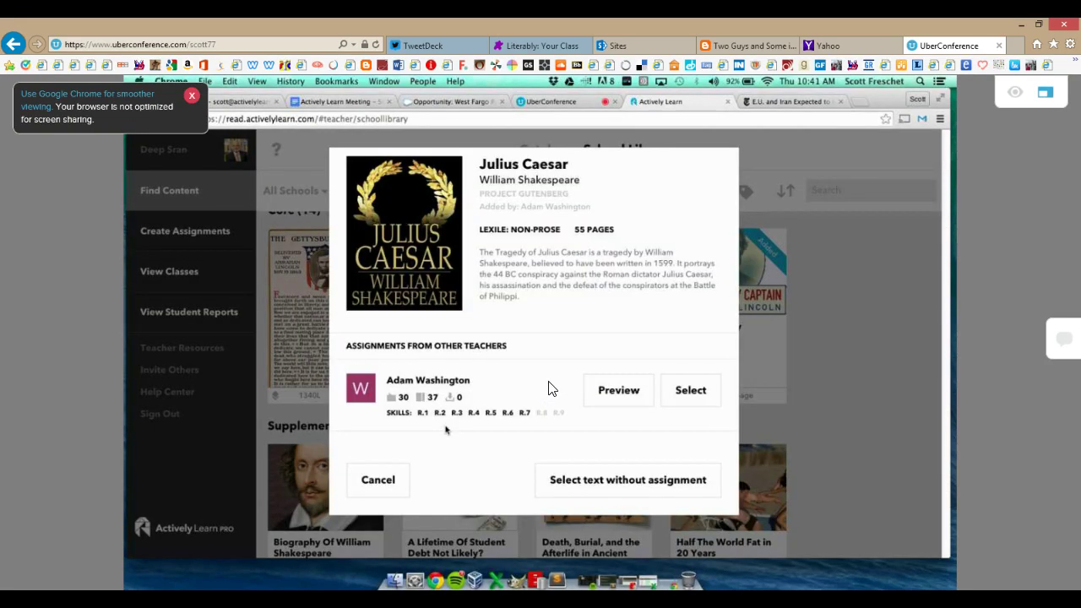
pyautogui.click(372, 475)
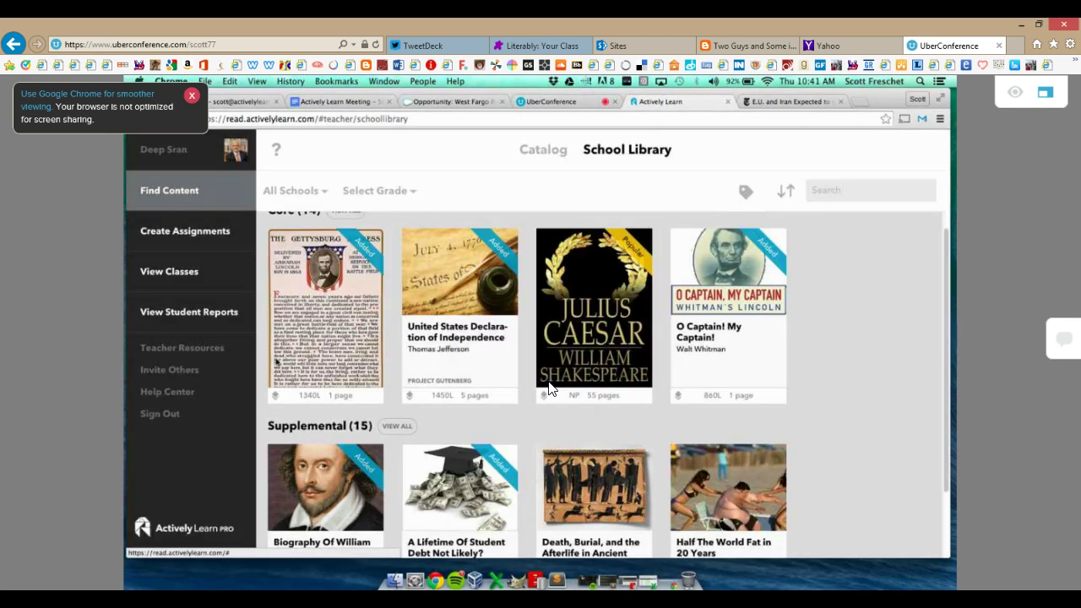
pyautogui.click(200, 270)
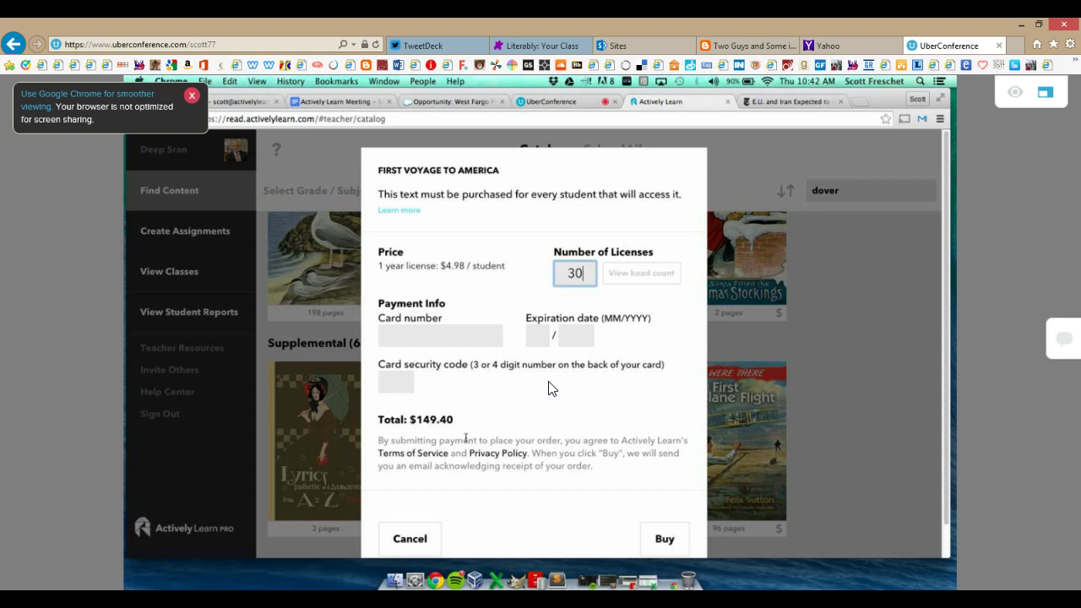
# Cancel the license purchase for First Voyage to America and browse the full list of core catalog results for "dover"
pyautogui.click(416, 539)
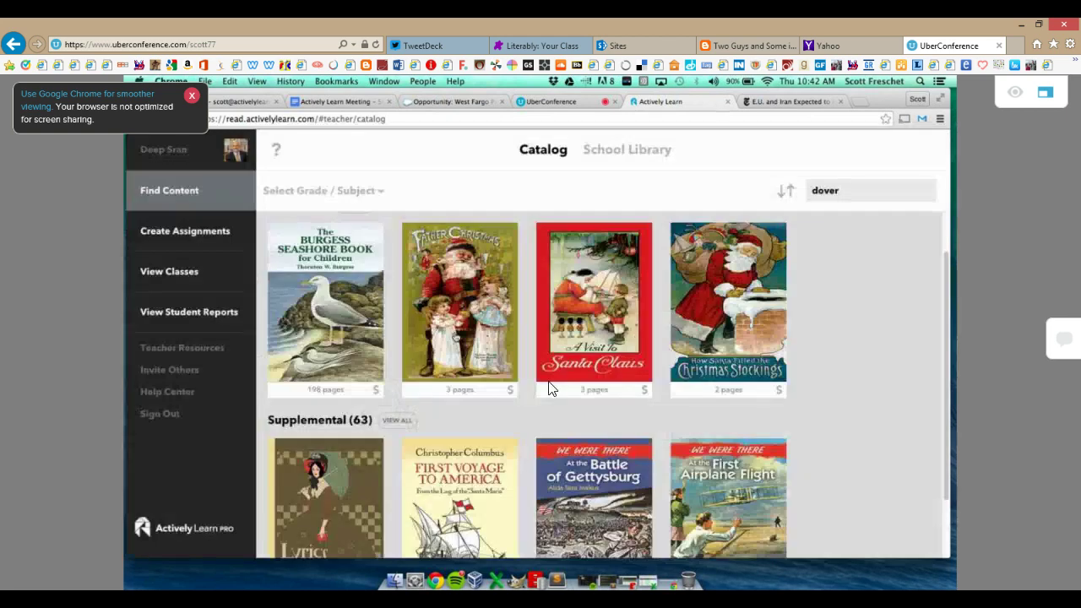
pyautogui.scroll(2, 548, 389)
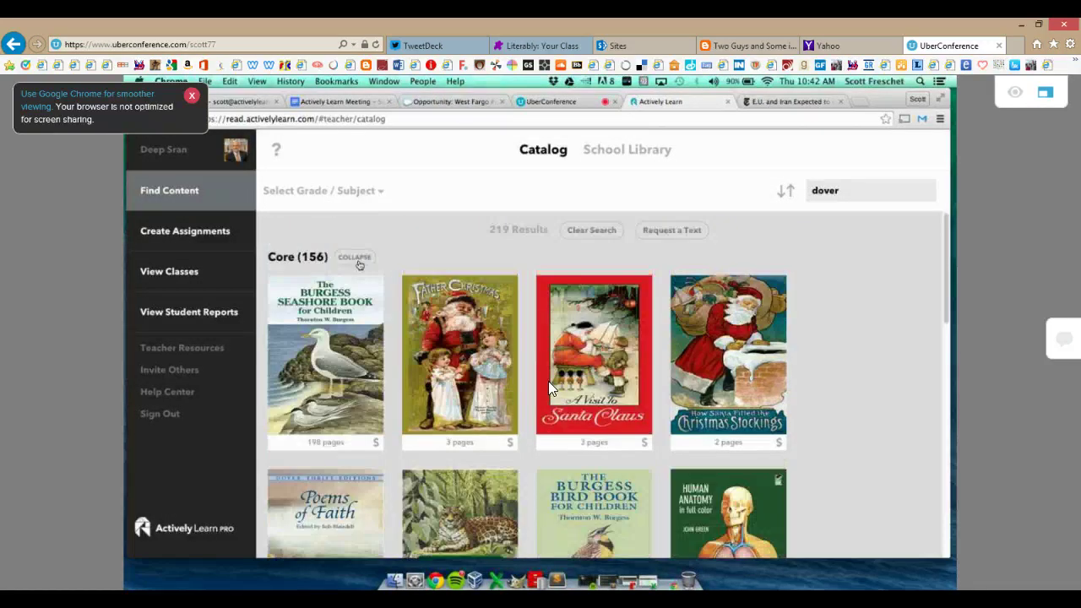
pyautogui.scroll(-10, 548, 388)
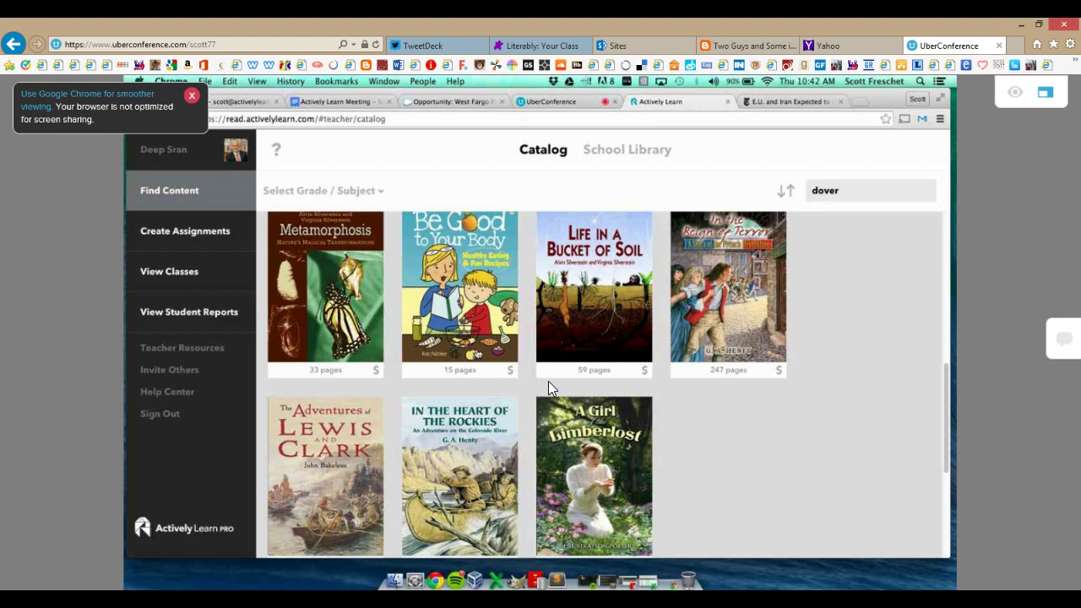
pyautogui.scroll(1, 548, 389)
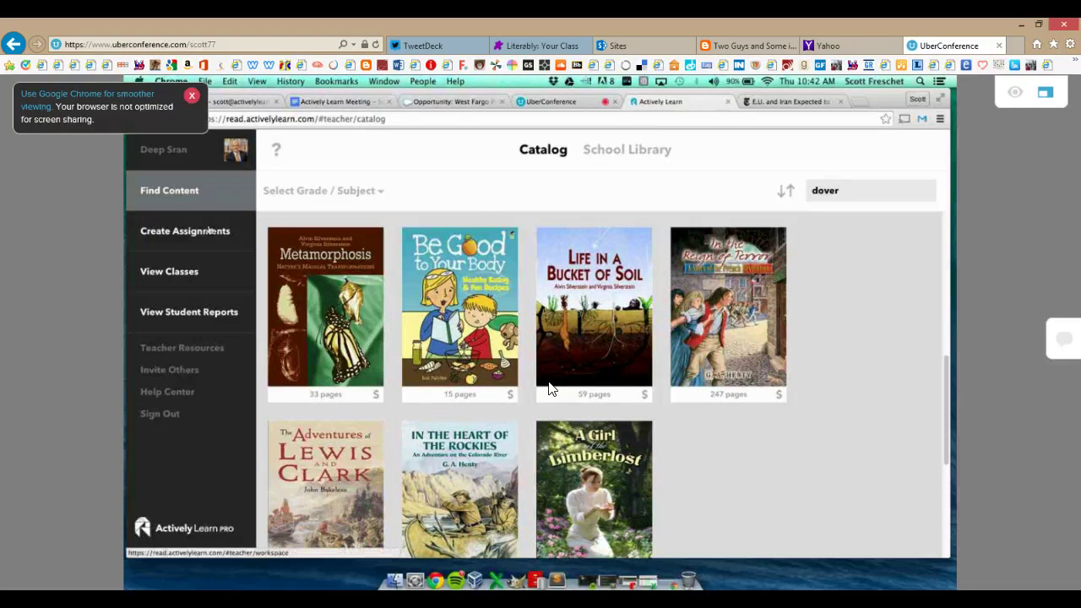
# Reload the content catalog via the workspace and filter it to Grades 9-12, Earth Science, Minerals and Rocks
pyautogui.click(208, 231)
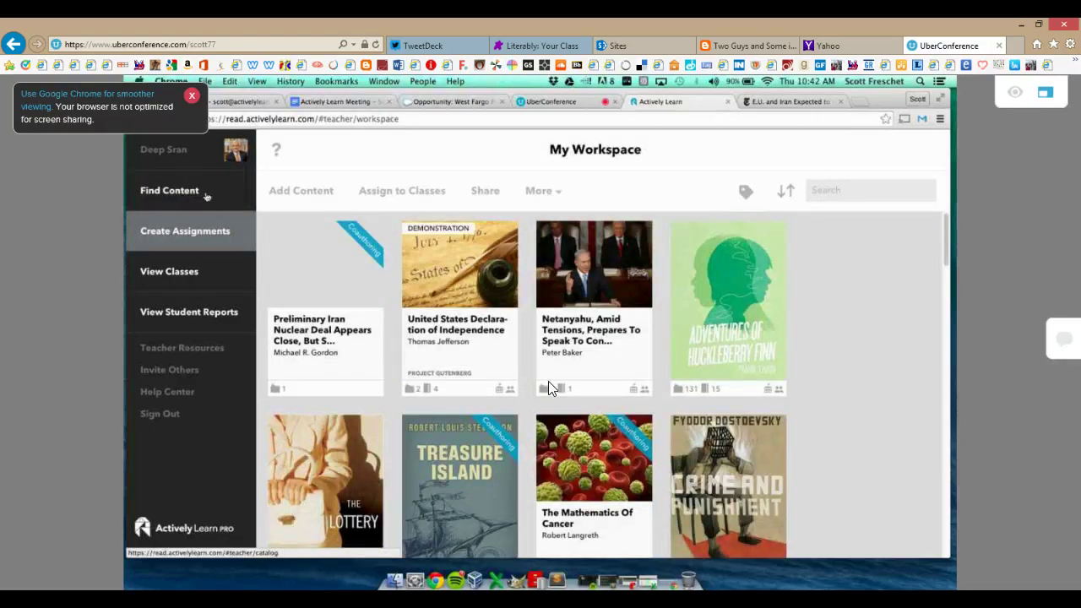
pyautogui.click(207, 193)
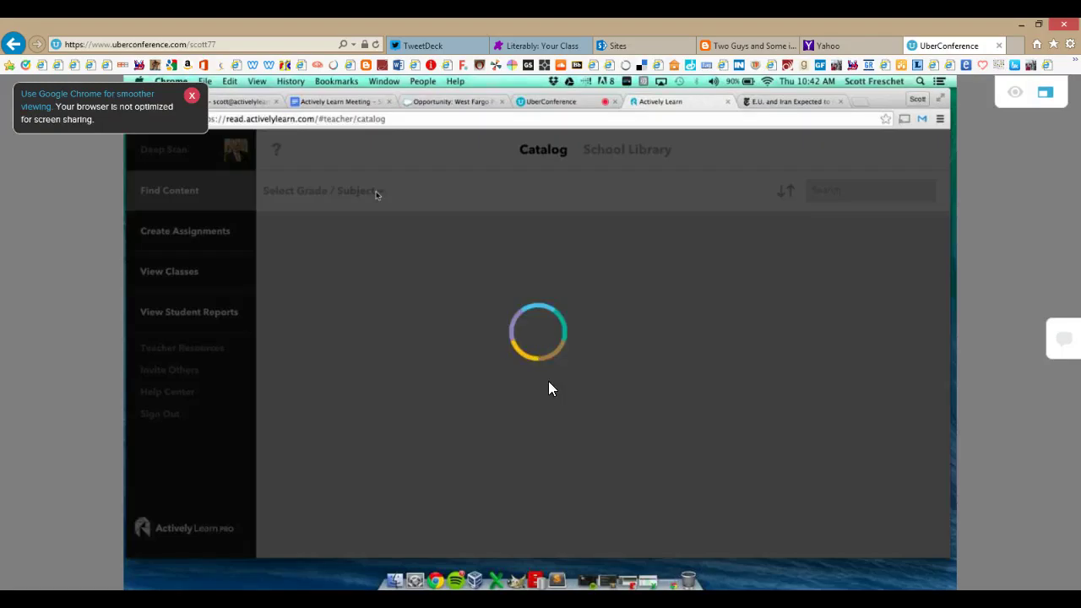
pyautogui.click(375, 195)
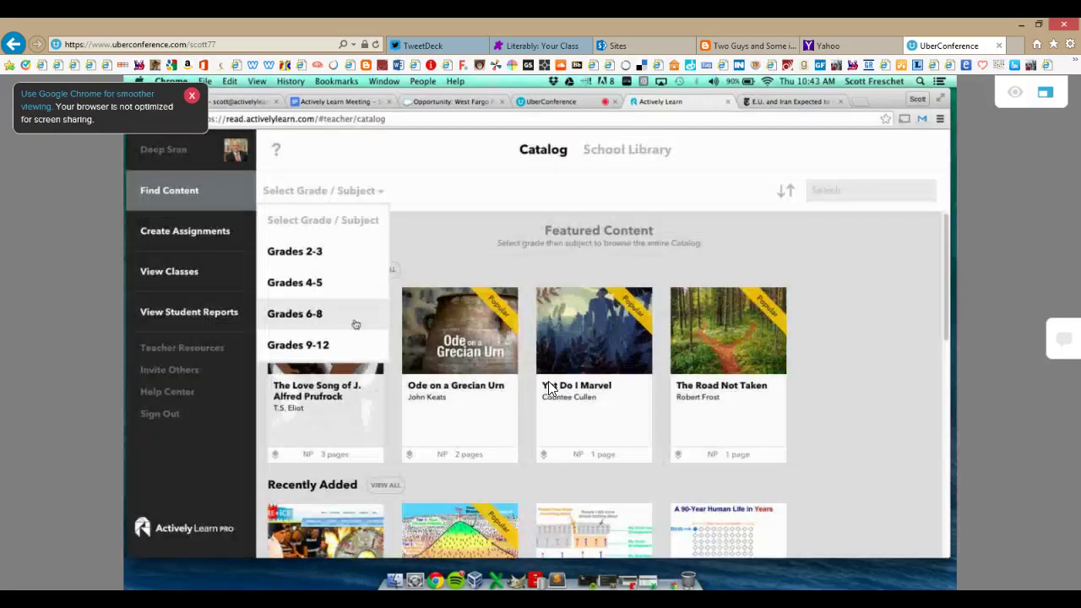
pyautogui.click(355, 345)
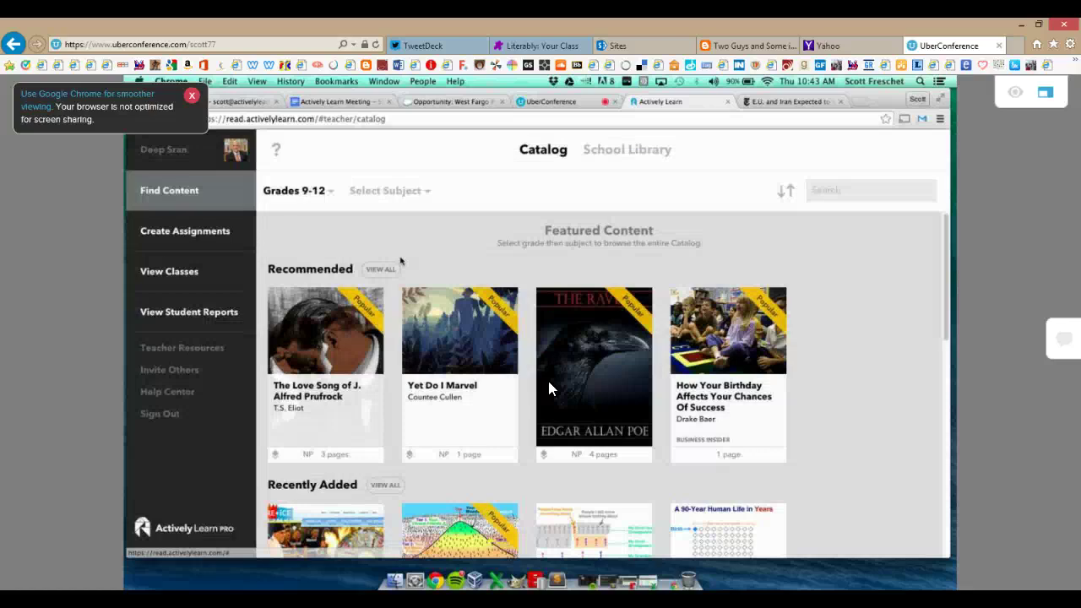
pyautogui.click(389, 191)
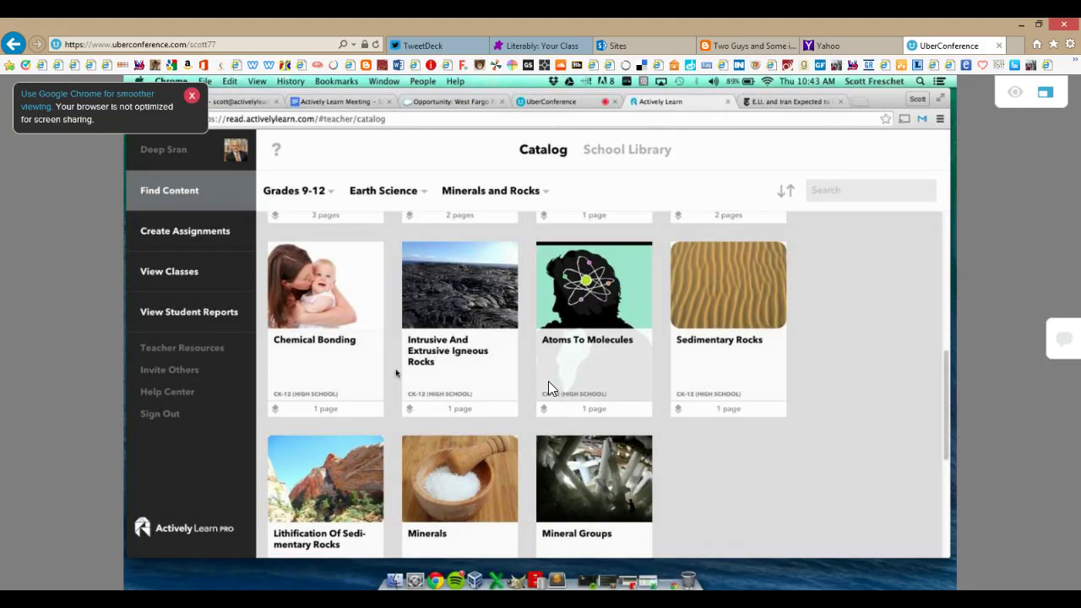
# Look through the core texts in the filtered Minerals and Rocks catalog
pyautogui.scroll(2, 549, 388)
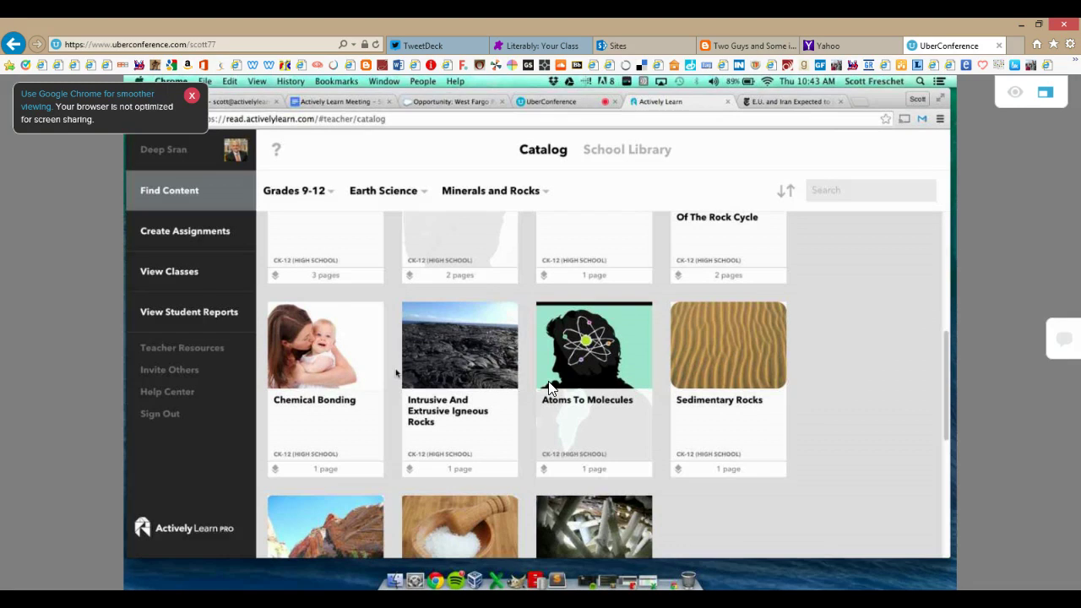
pyautogui.scroll(5, 549, 388)
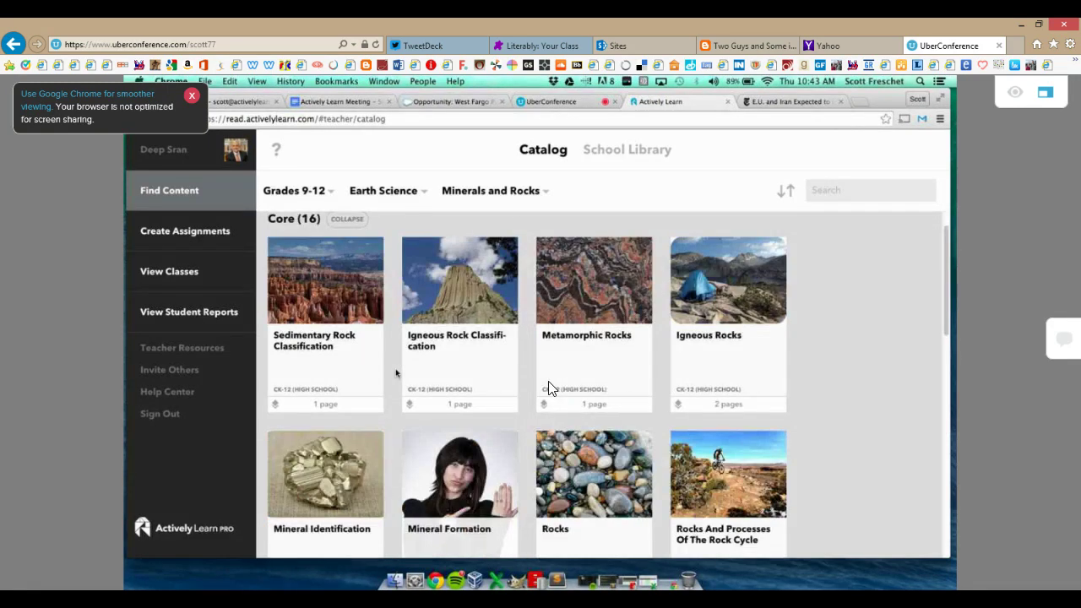
pyautogui.scroll(1, 549, 388)
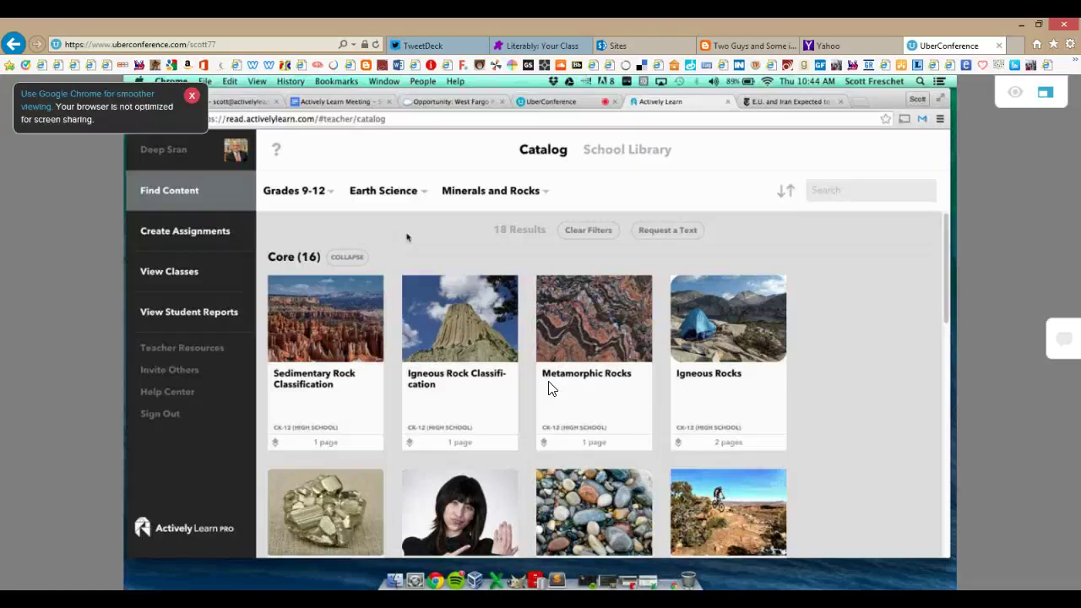
pyautogui.scroll(-1, 406, 237)
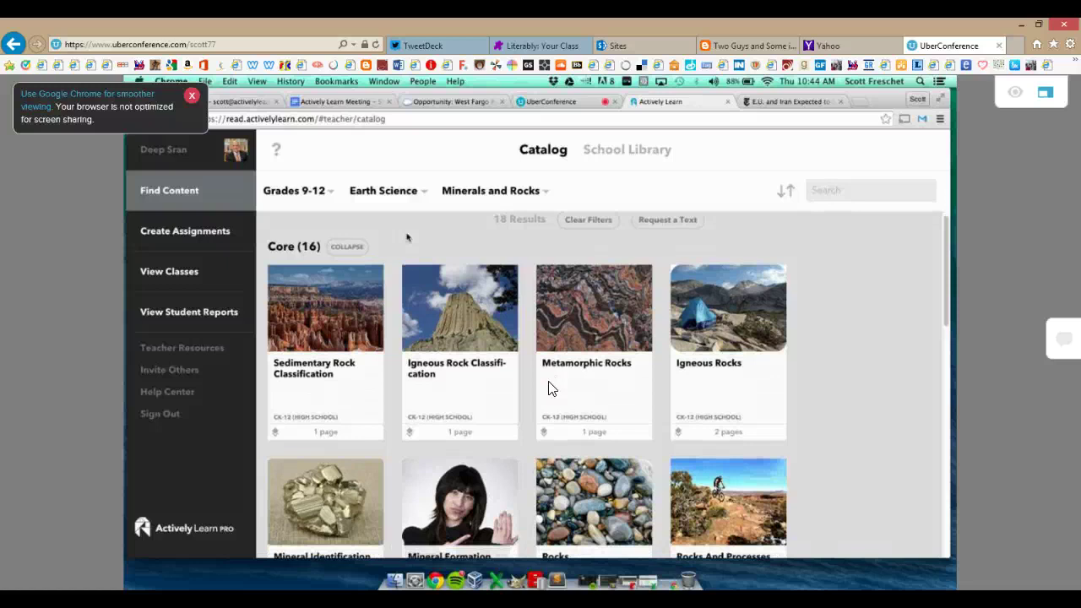
pyautogui.scroll(1, 406, 238)
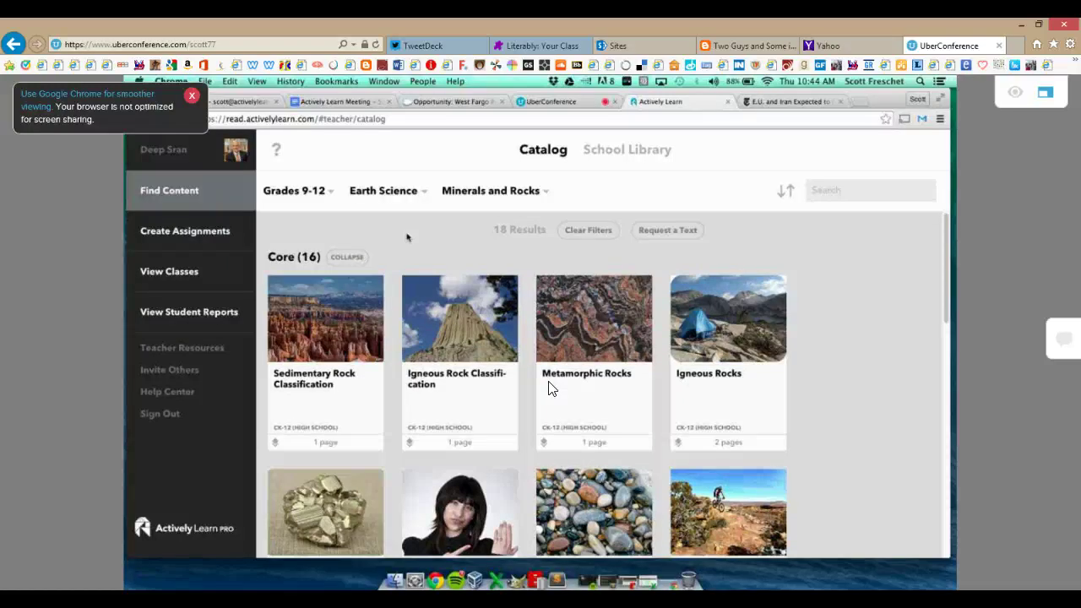
# Review the English 9 (Period 2) proficiency trend and standards breakdown, and open the demonstration United States Declaration of Independence assignment
pyautogui.click(192, 273)
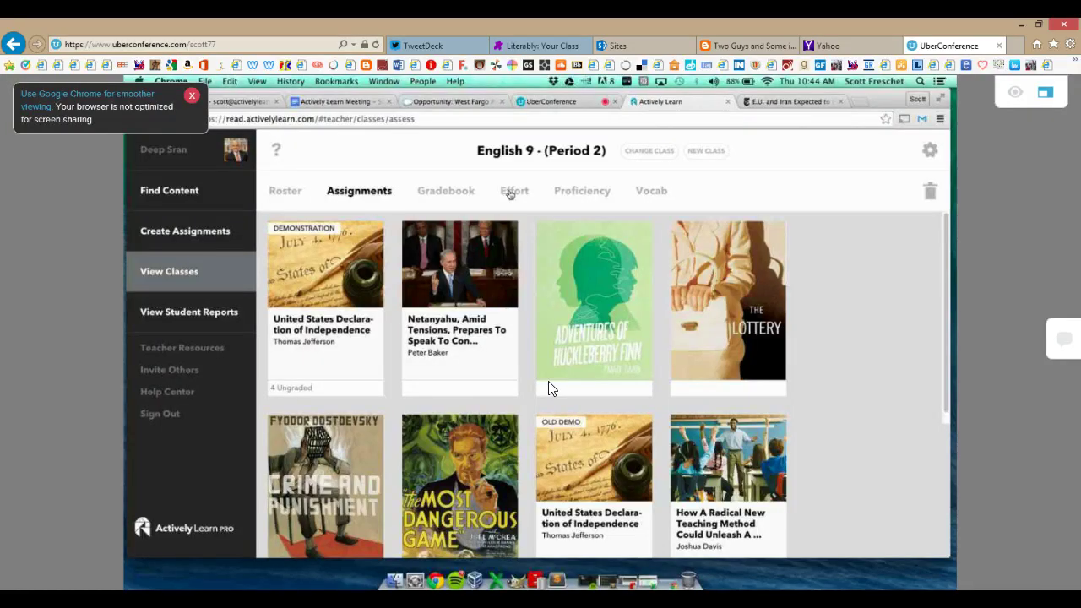
pyautogui.click(568, 194)
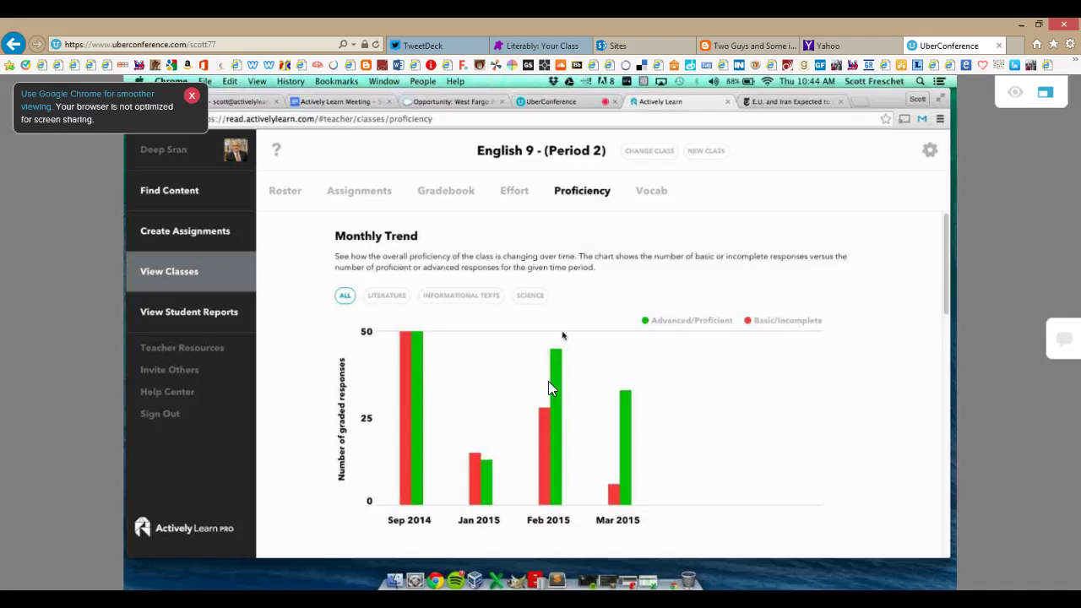
pyautogui.scroll(-5, 562, 336)
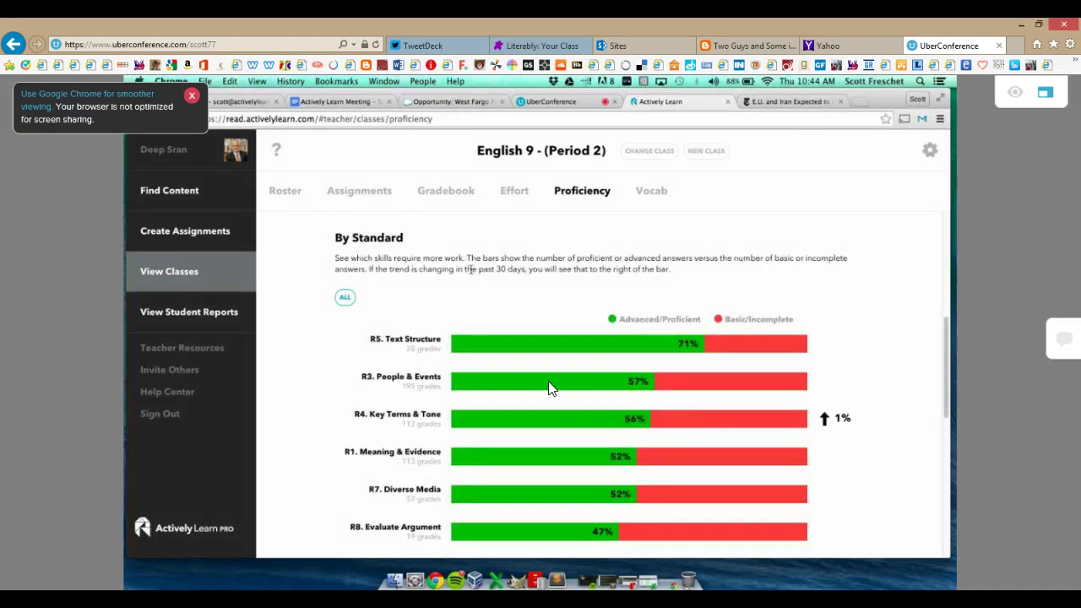
pyautogui.scroll(-1, 549, 387)
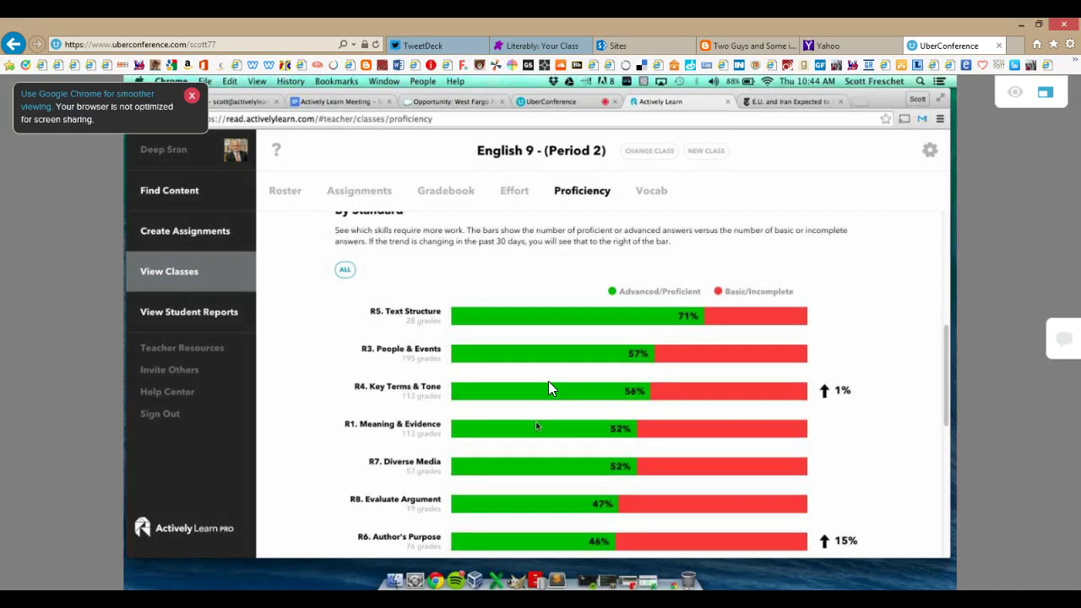
pyautogui.scroll(-5, 549, 388)
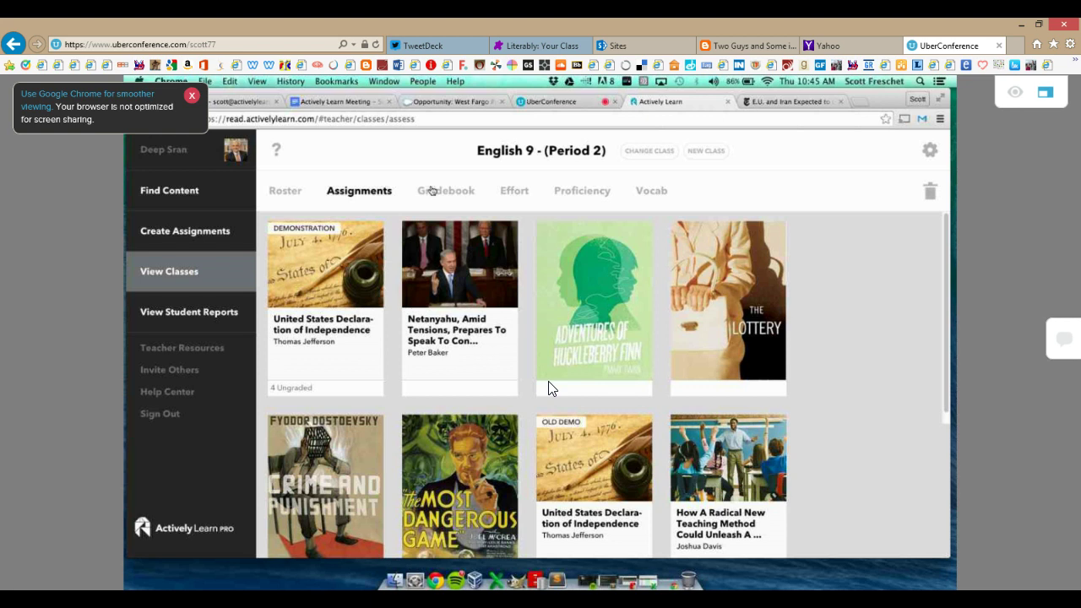
pyautogui.click(344, 310)
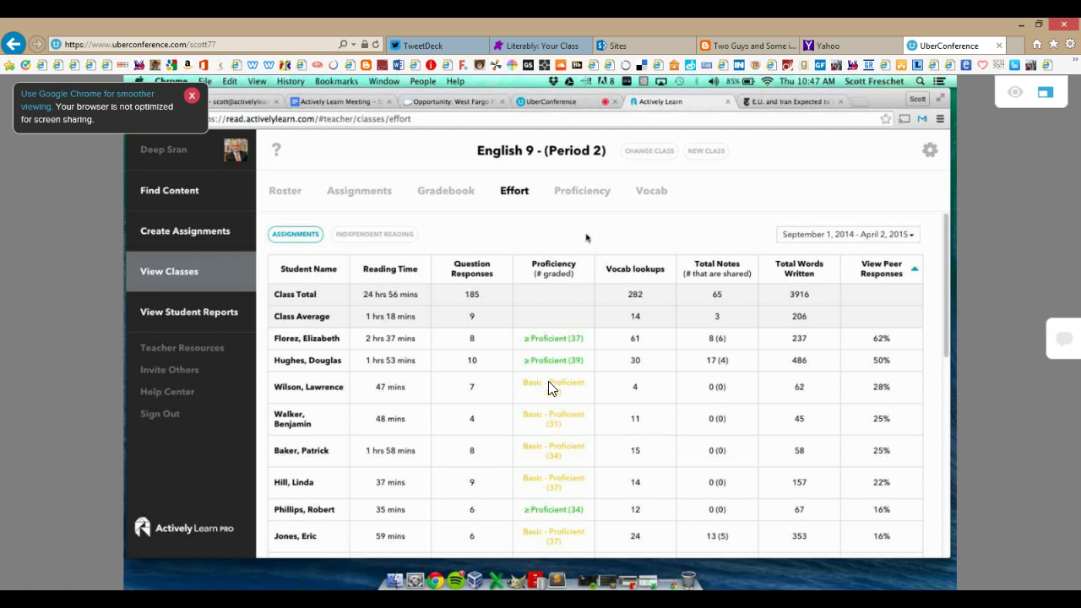
# Open the student reports and switch to another student's summary by searching for the student's first name
pyautogui.click(226, 312)
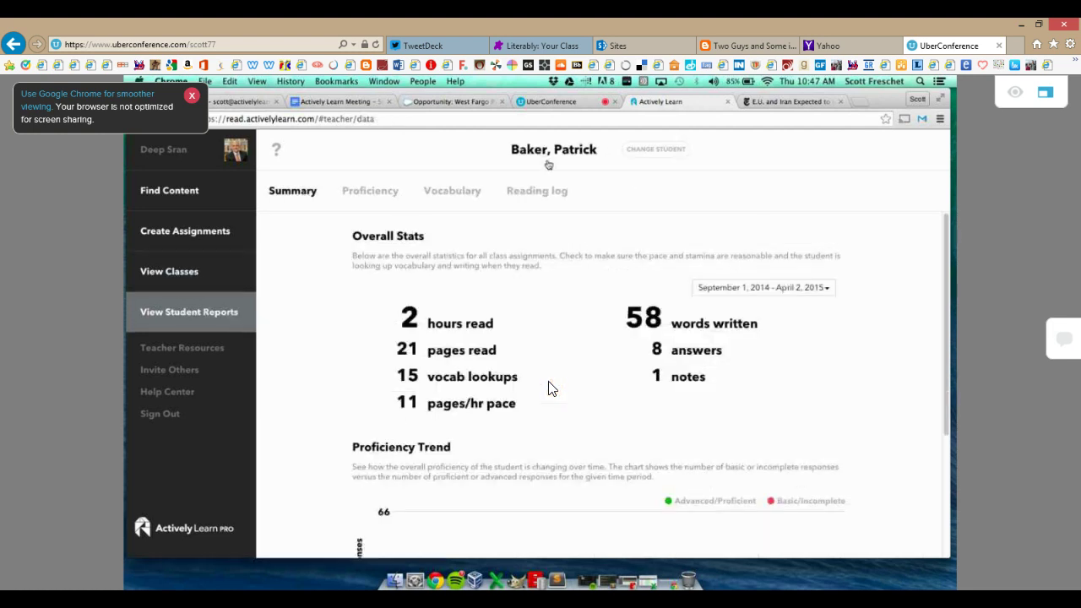
pyautogui.click(647, 149)
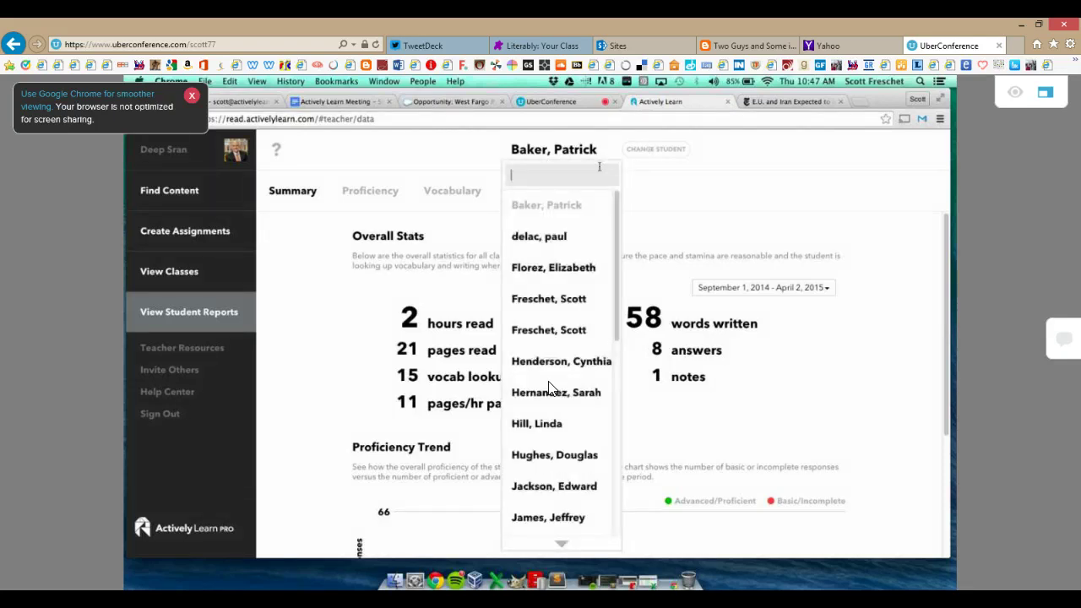
pyautogui.write('ann')
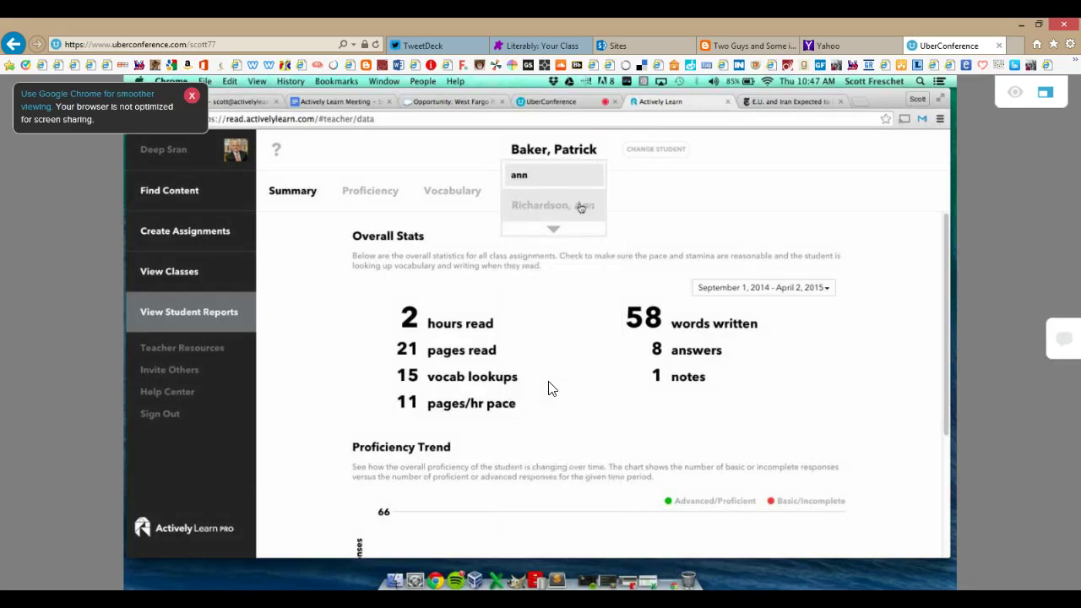
pyautogui.click(581, 205)
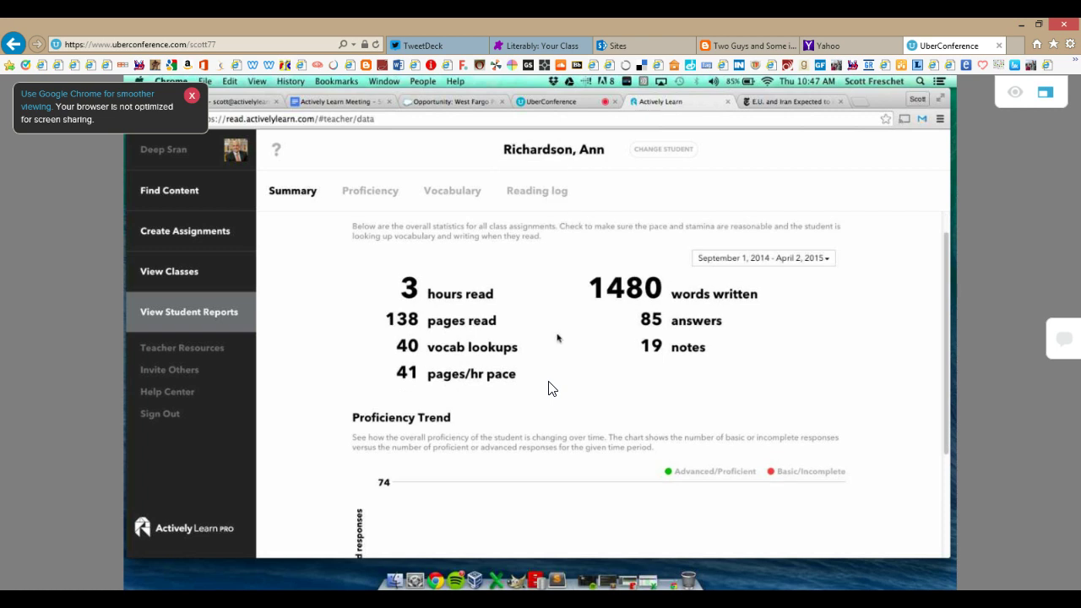
# Review the student's proficiency trend, proficiency by standard and vocabulary lookups, and open the reading log
pyautogui.scroll(-4, 504, 353)
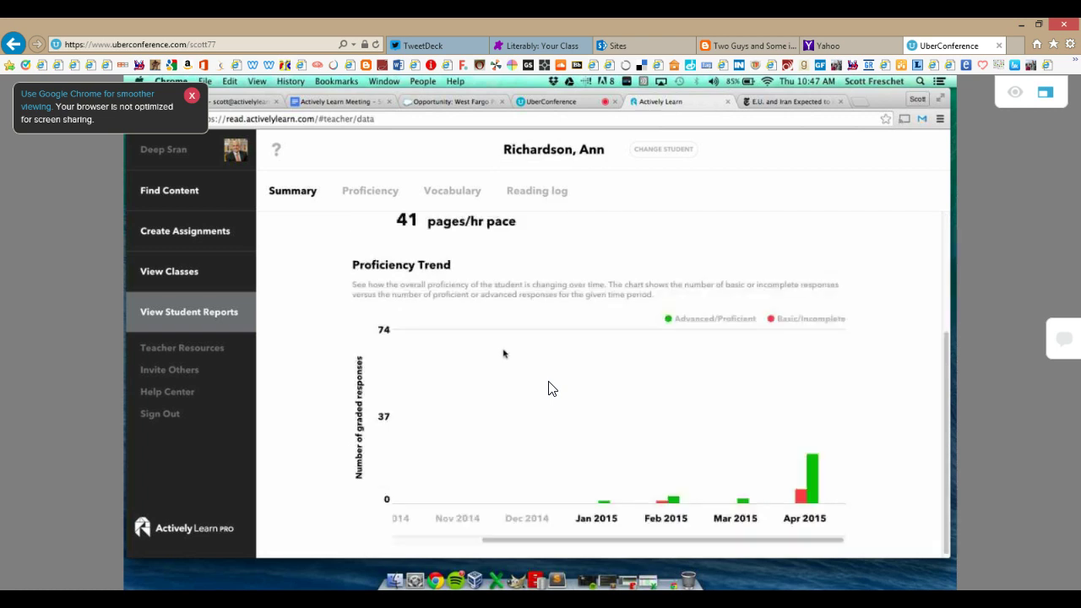
pyautogui.click(384, 189)
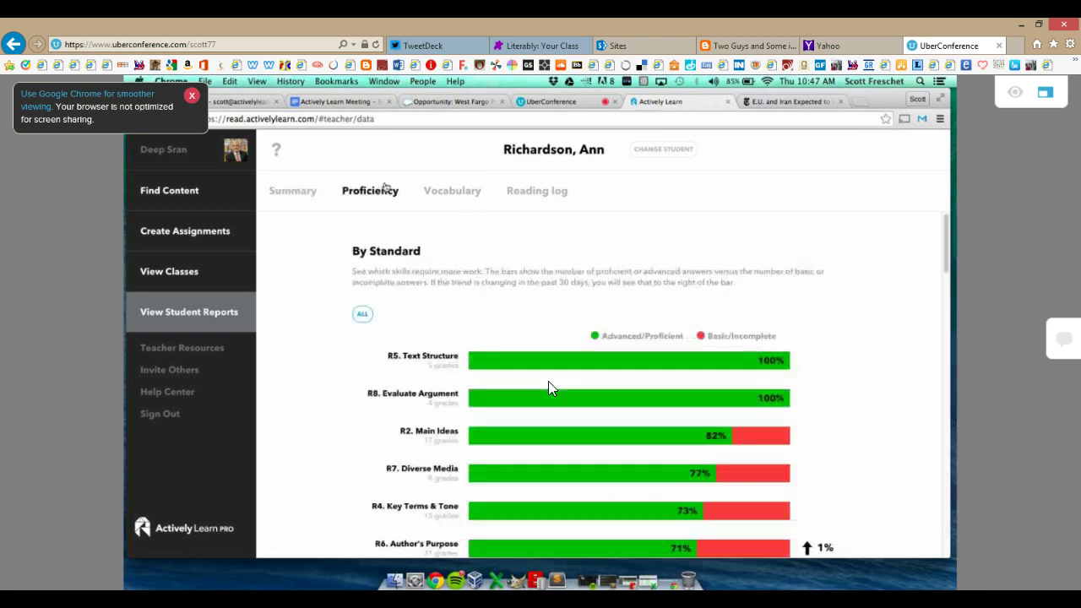
pyautogui.scroll(-4, 511, 375)
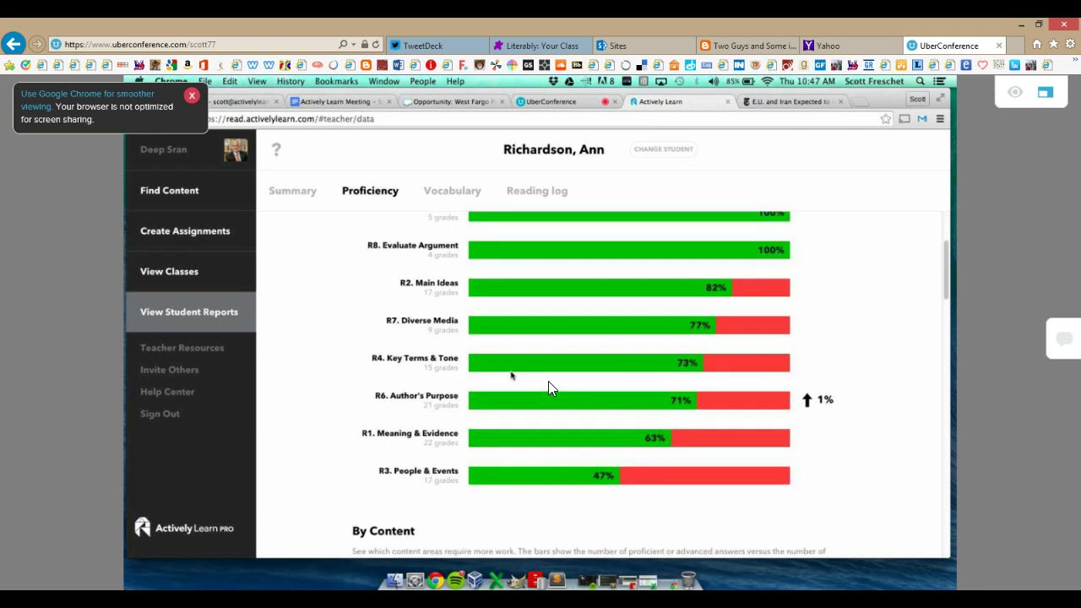
pyautogui.click(471, 189)
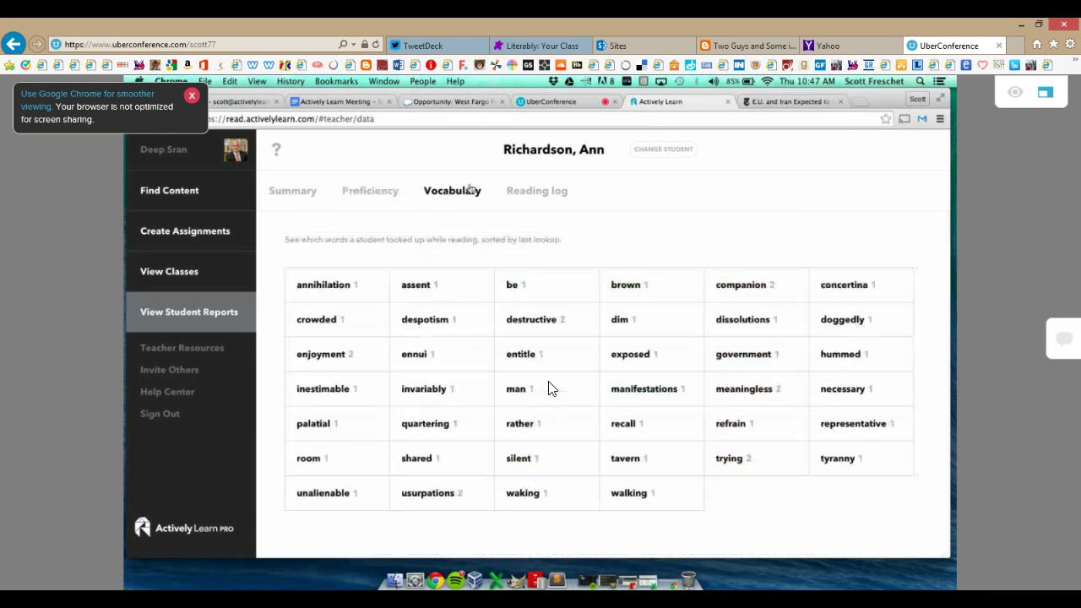
pyautogui.click(531, 191)
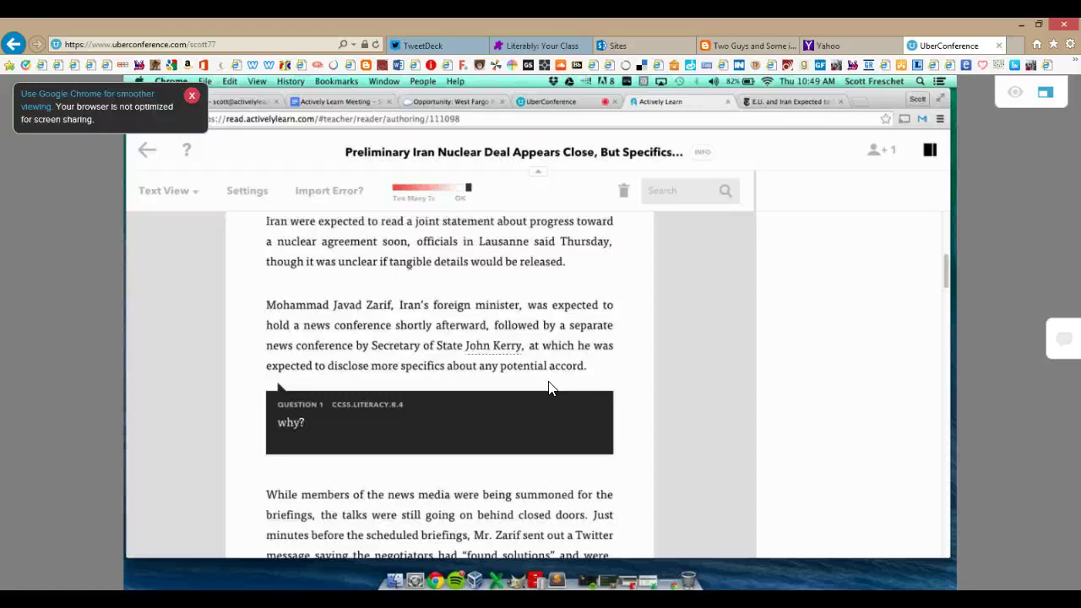
# Leave the Preliminary Iran Nuclear Deal article and check the reading display settings in the United States Declaration of Independence, returning to the workspace
pyautogui.click(147, 152)
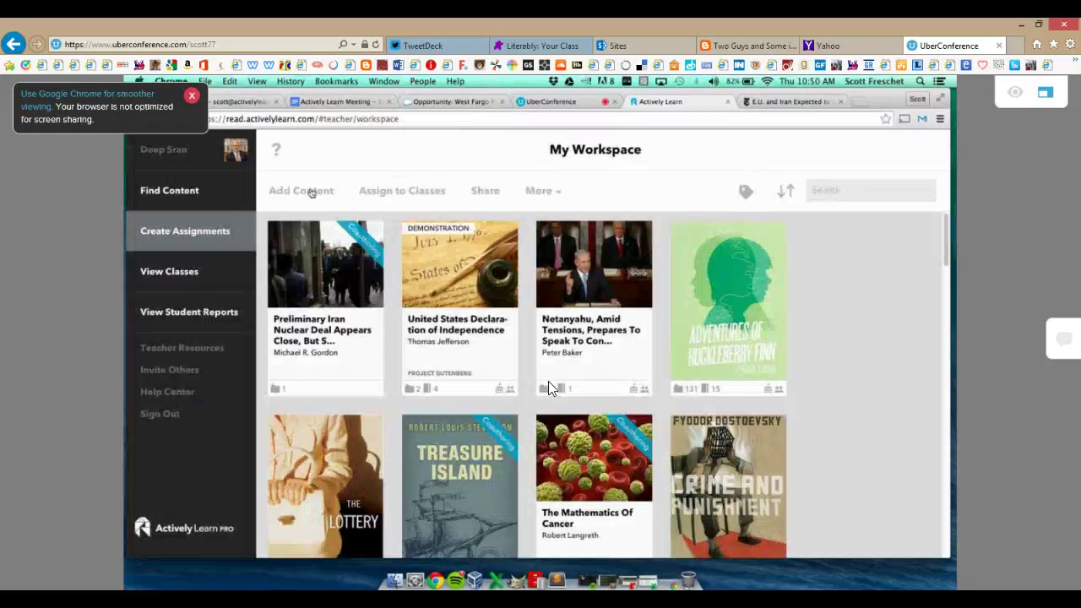
pyautogui.click(463, 335)
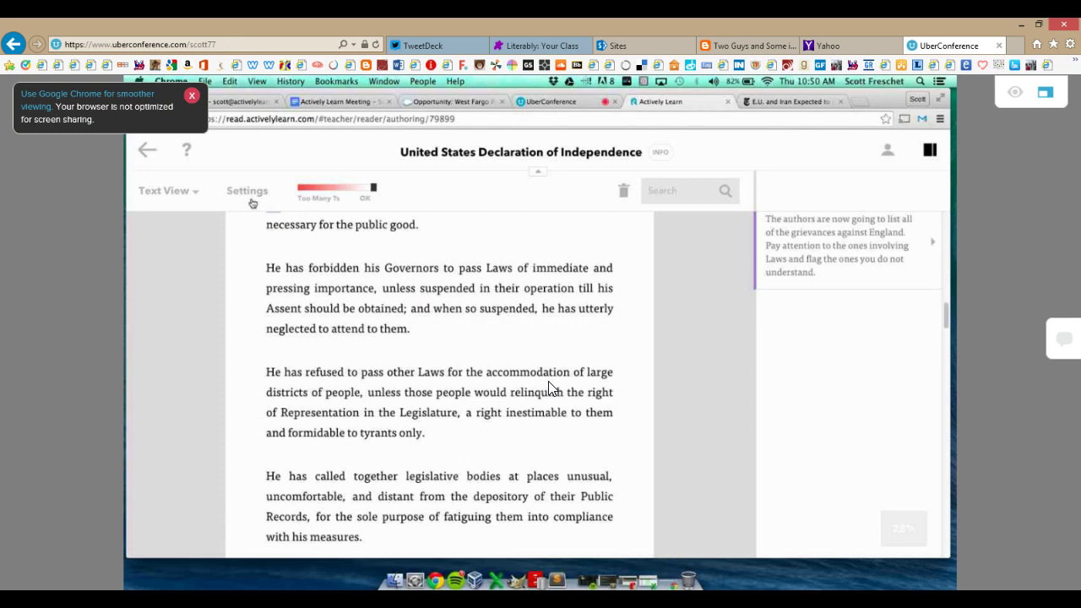
pyautogui.click(250, 200)
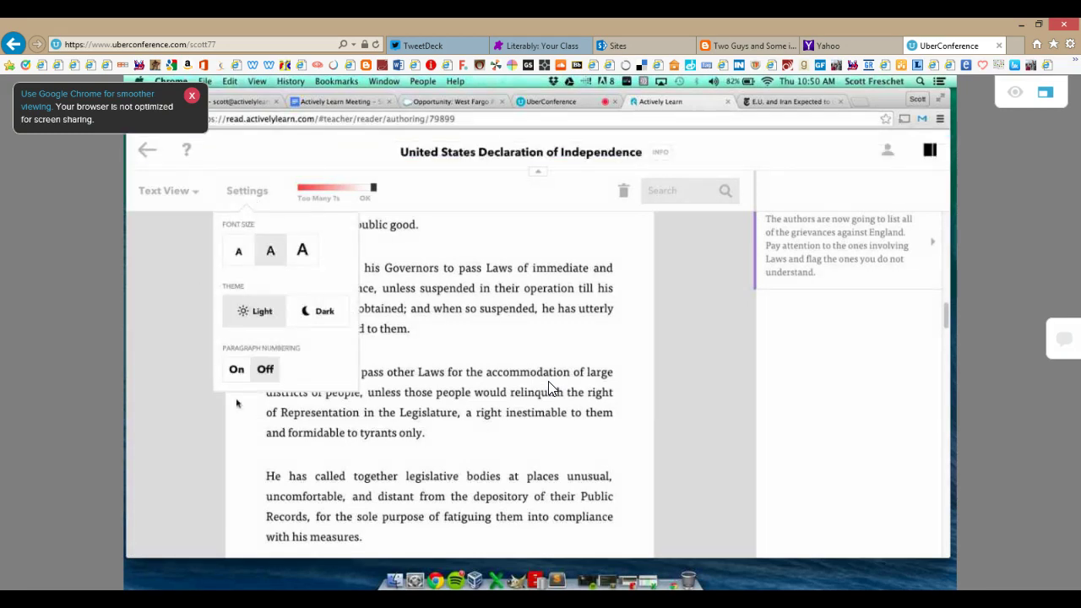
pyautogui.click(147, 154)
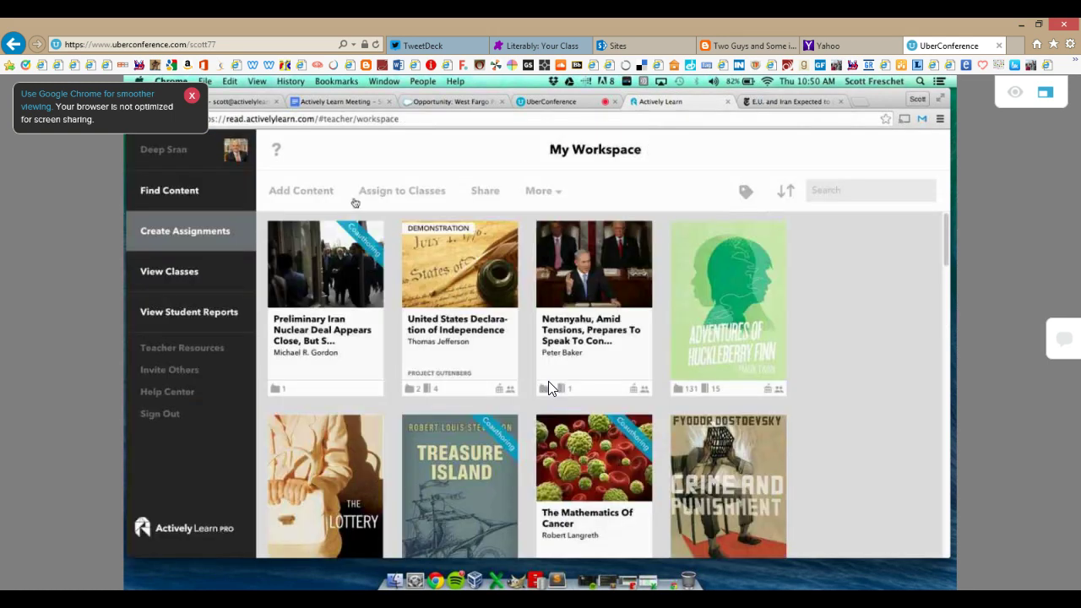
# Browse the Recommended and Recently Added texts in the content catalog, and open the School Library
pyautogui.click(234, 194)
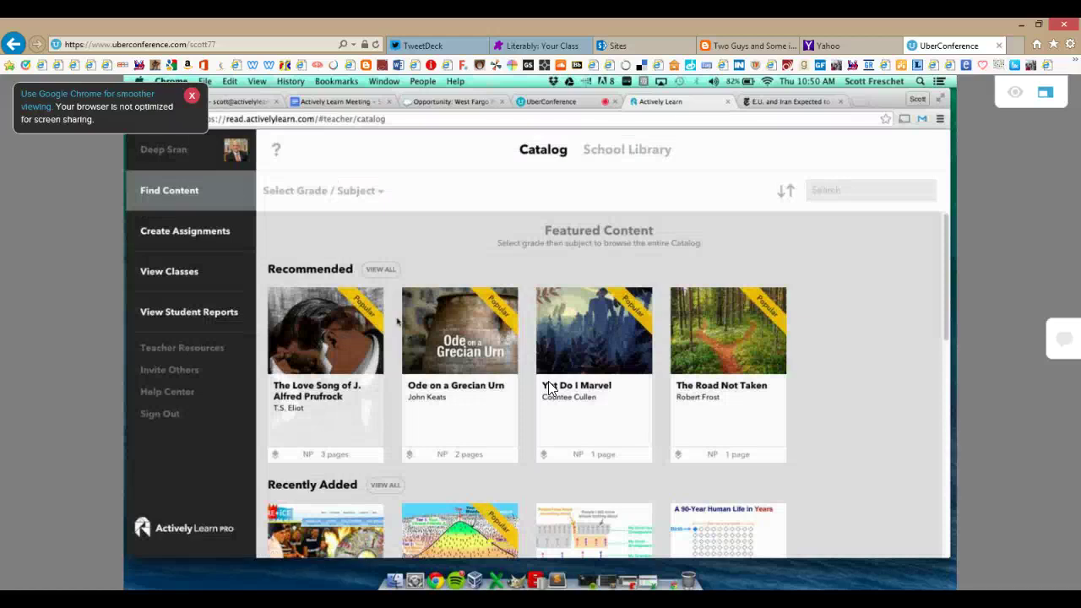
pyautogui.scroll(-1, 549, 388)
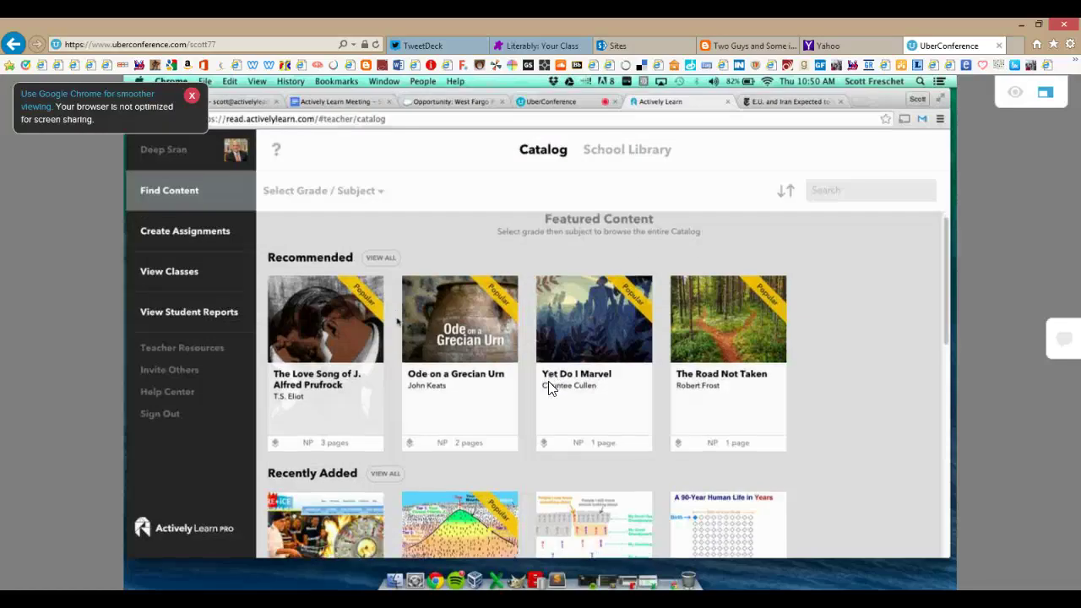
pyautogui.scroll(-3, 549, 389)
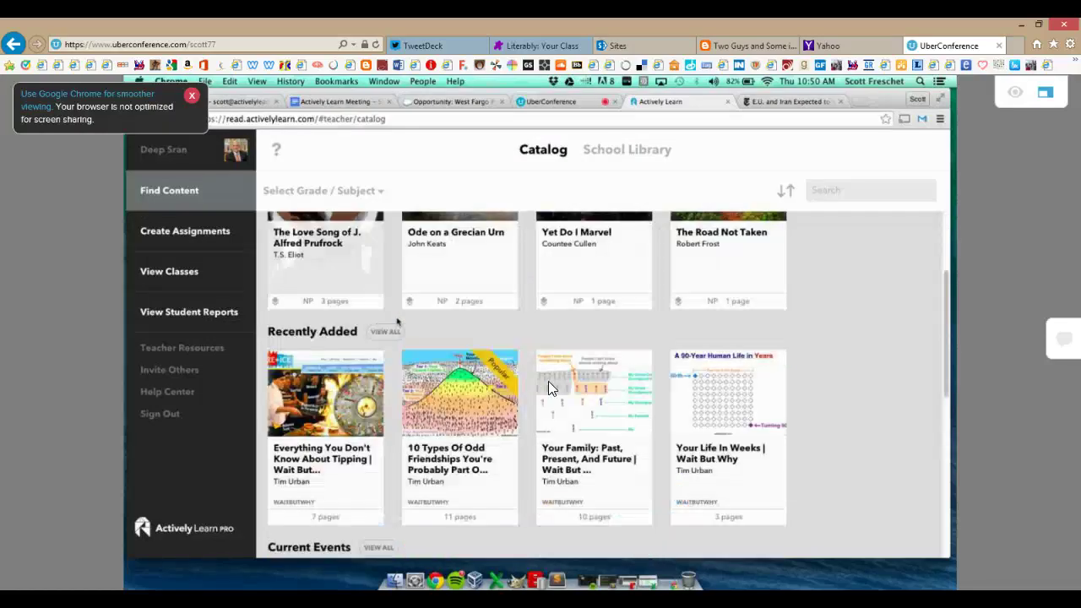
pyautogui.scroll(3, 549, 388)
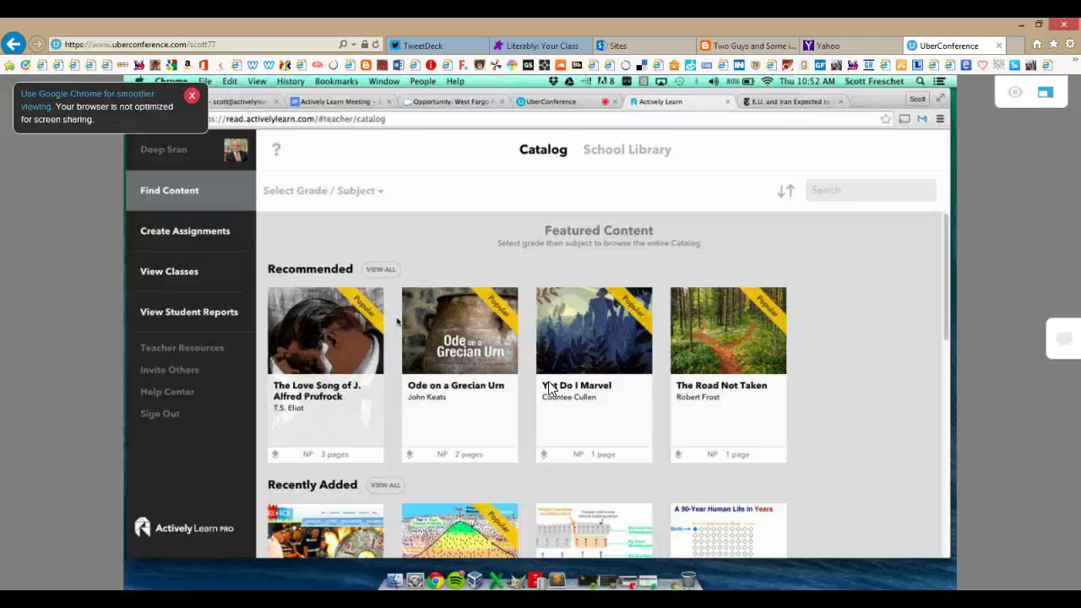
pyautogui.click(623, 148)
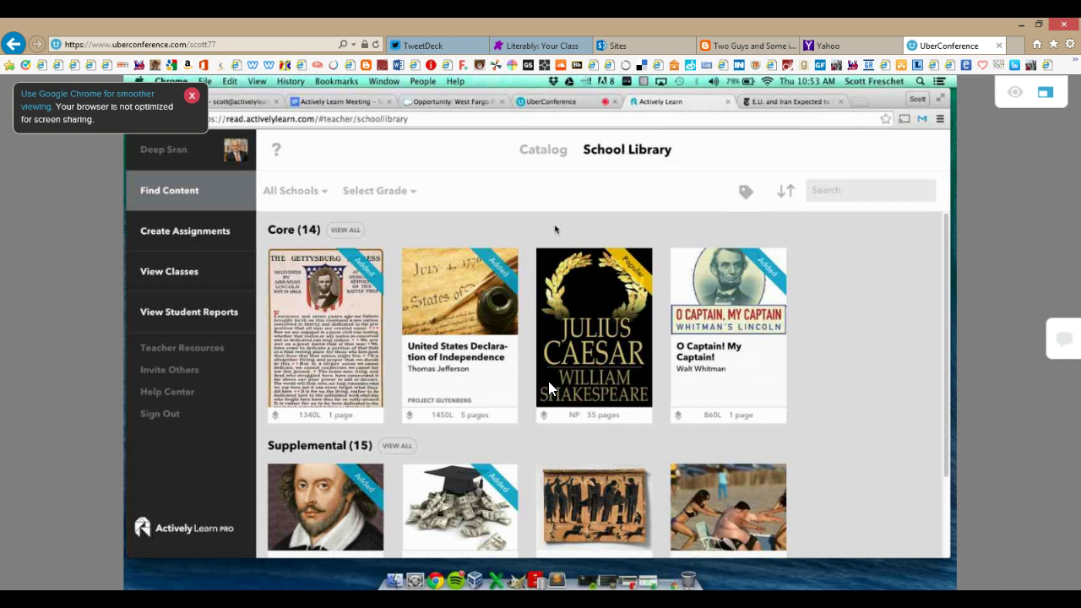
# Return to the catalog and look through its Recommended, Recently Added and Current Events texts
pyautogui.click(533, 150)
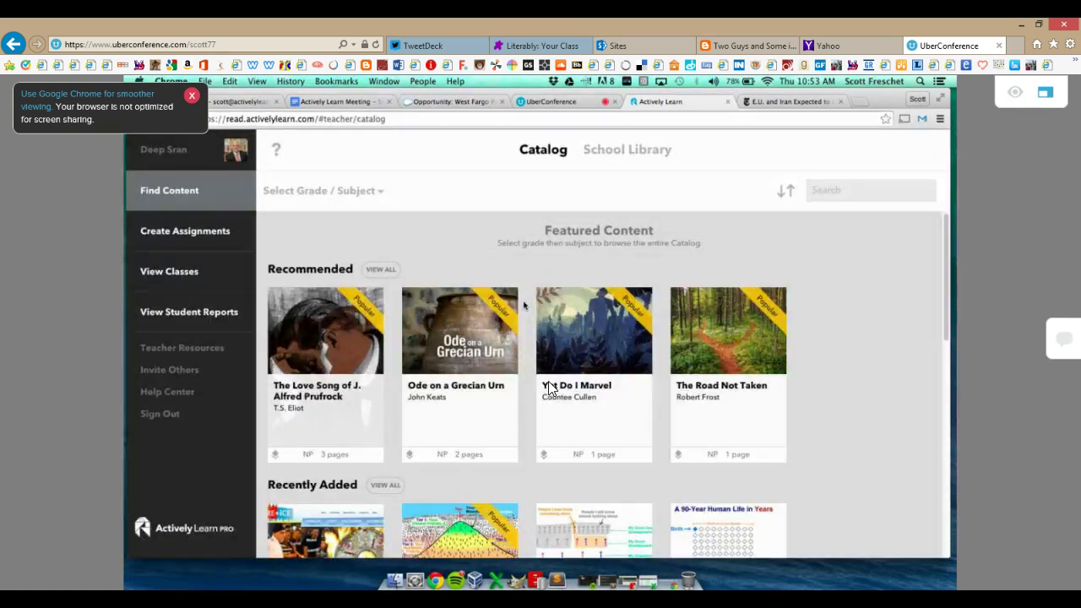
pyautogui.scroll(-3, 549, 389)
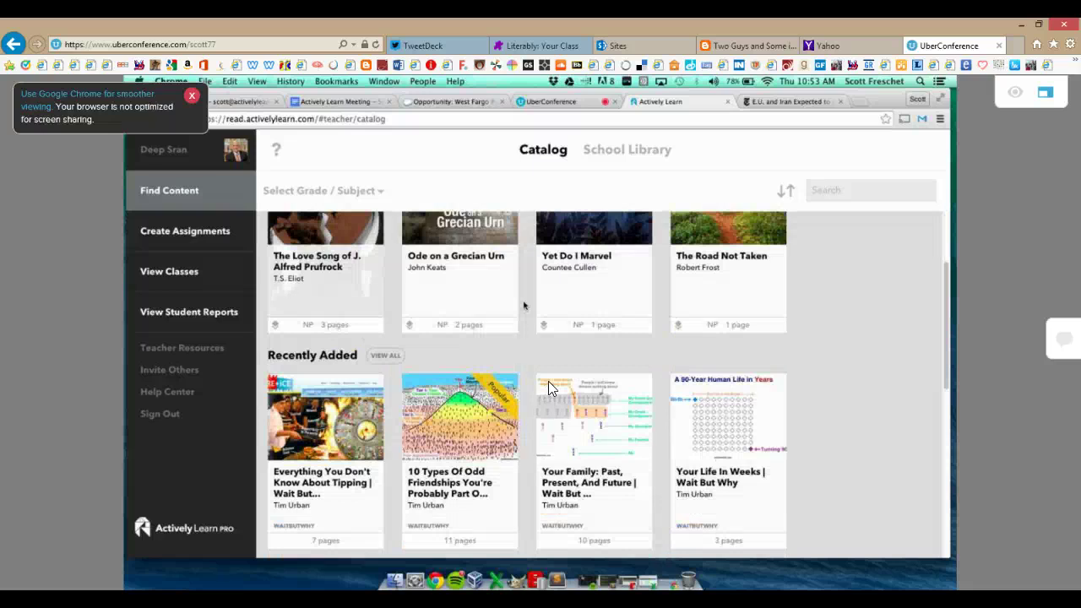
pyautogui.scroll(3, 549, 389)
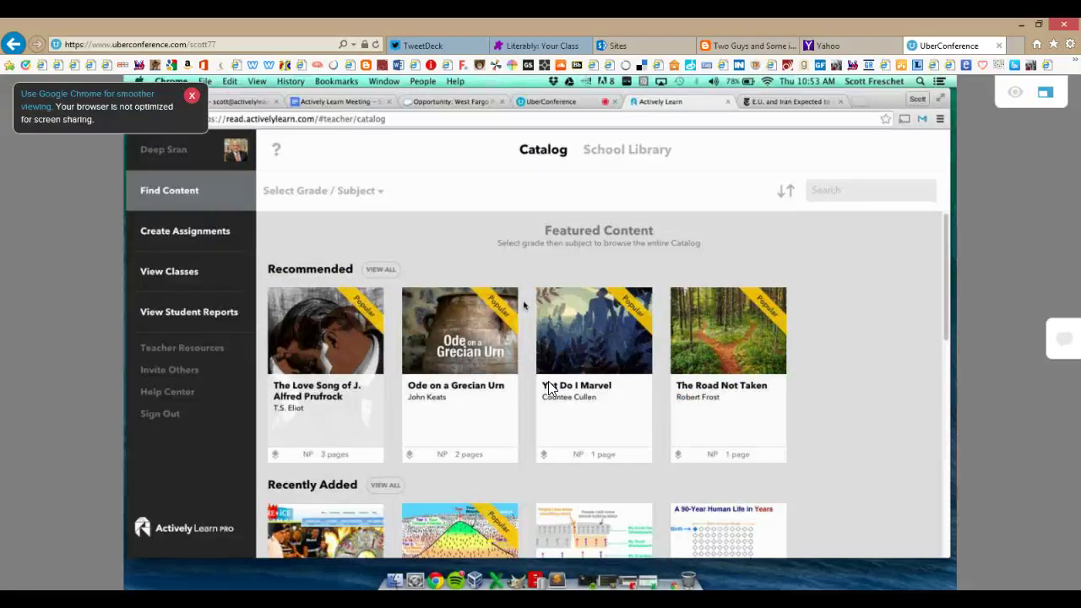
pyautogui.scroll(-1, 549, 388)
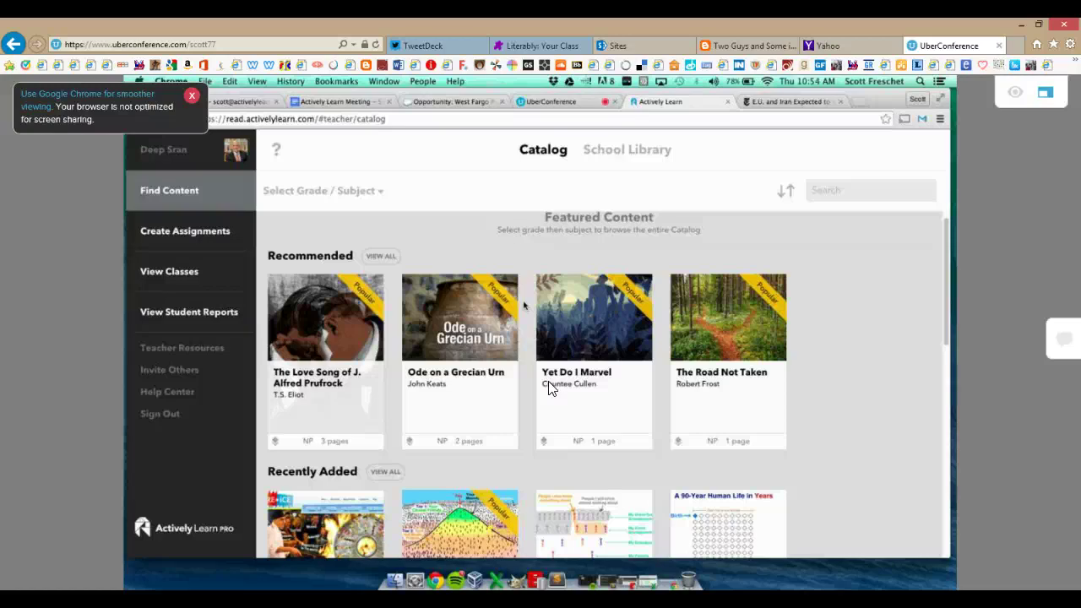
pyautogui.scroll(-3, 549, 386)
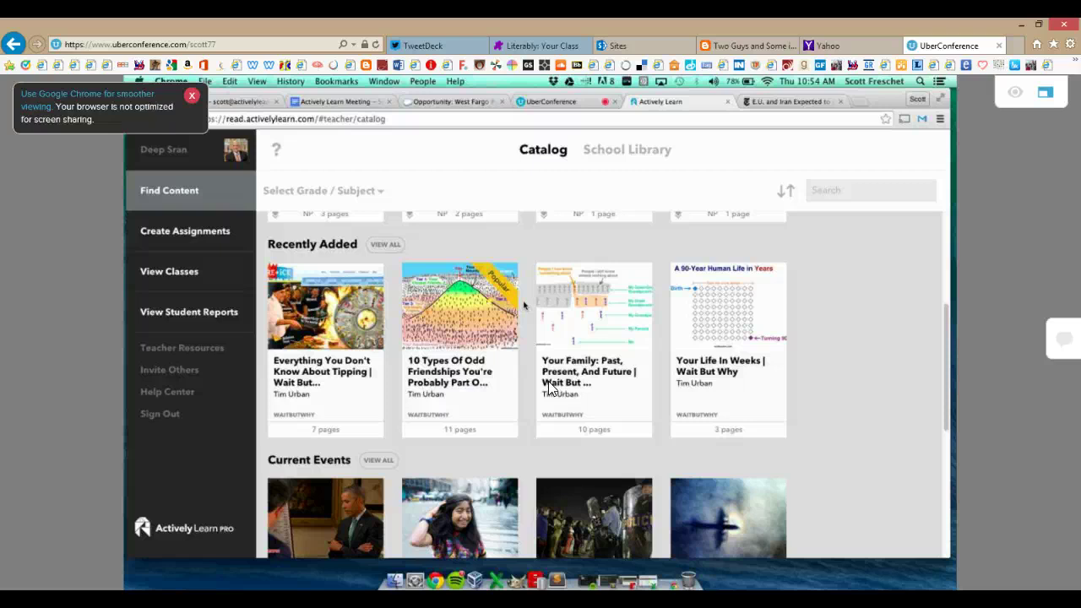
pyautogui.scroll(-2, 549, 387)
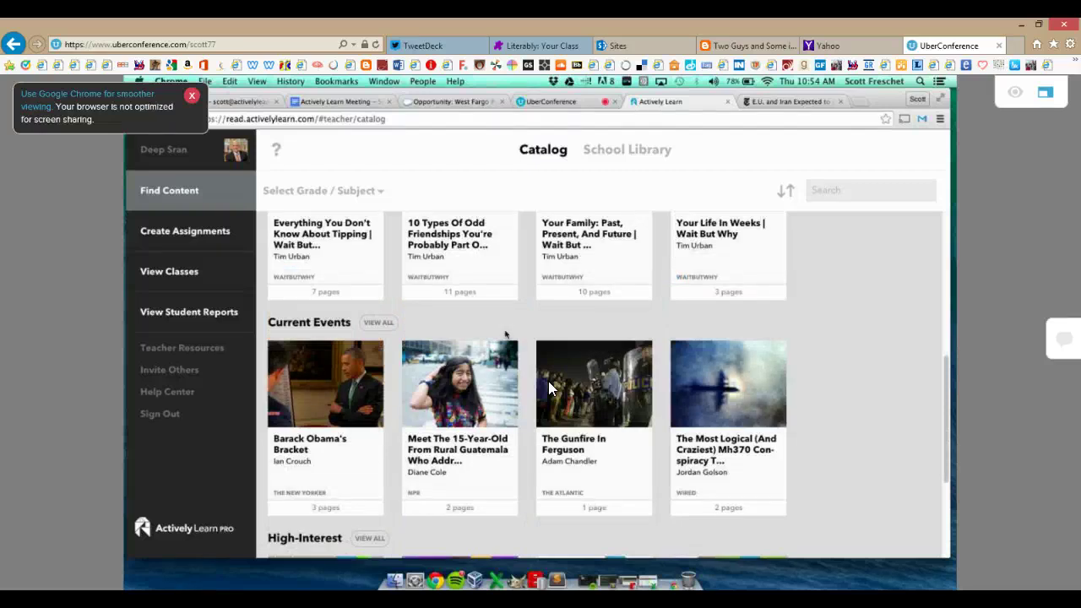
pyautogui.scroll(2, 549, 389)
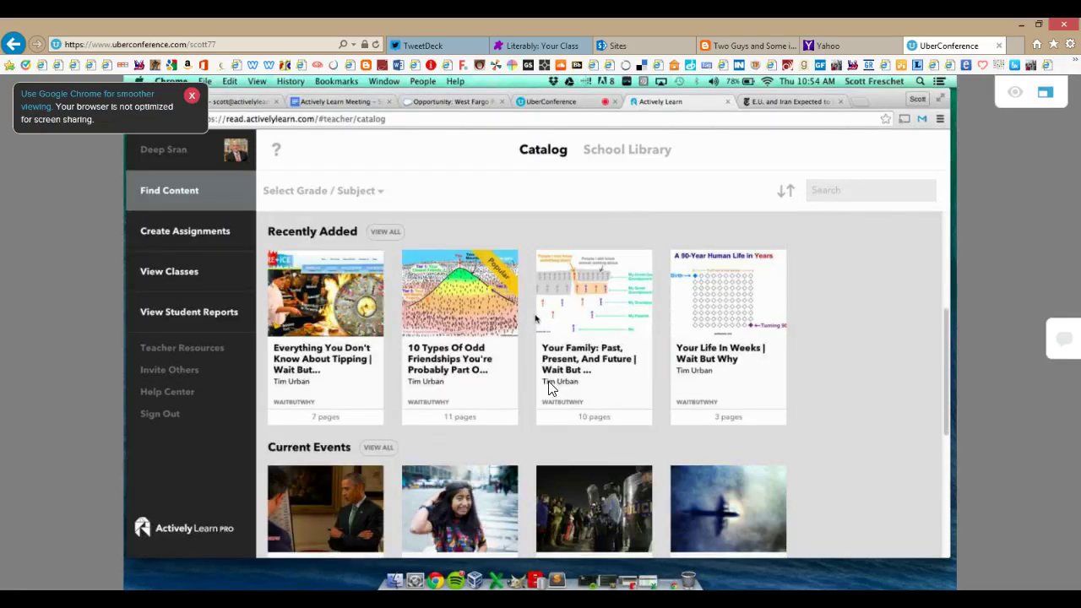
pyautogui.scroll(2, 548, 386)
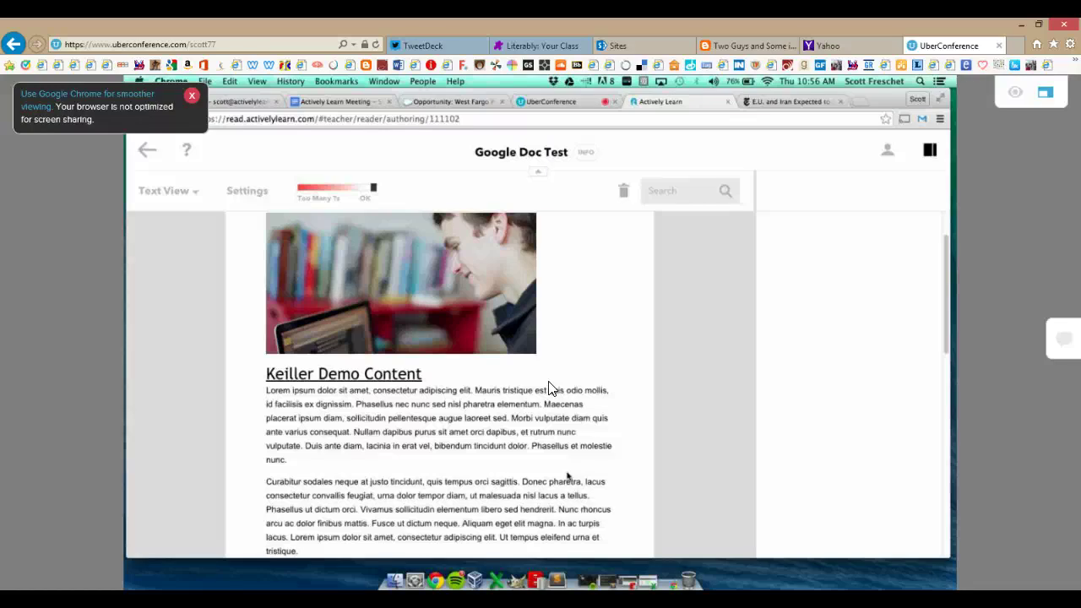
# Leave the Google Doc Test text for the workspace, and switch to UberConference to end the screen share and dismiss its notice
pyautogui.click(146, 153)
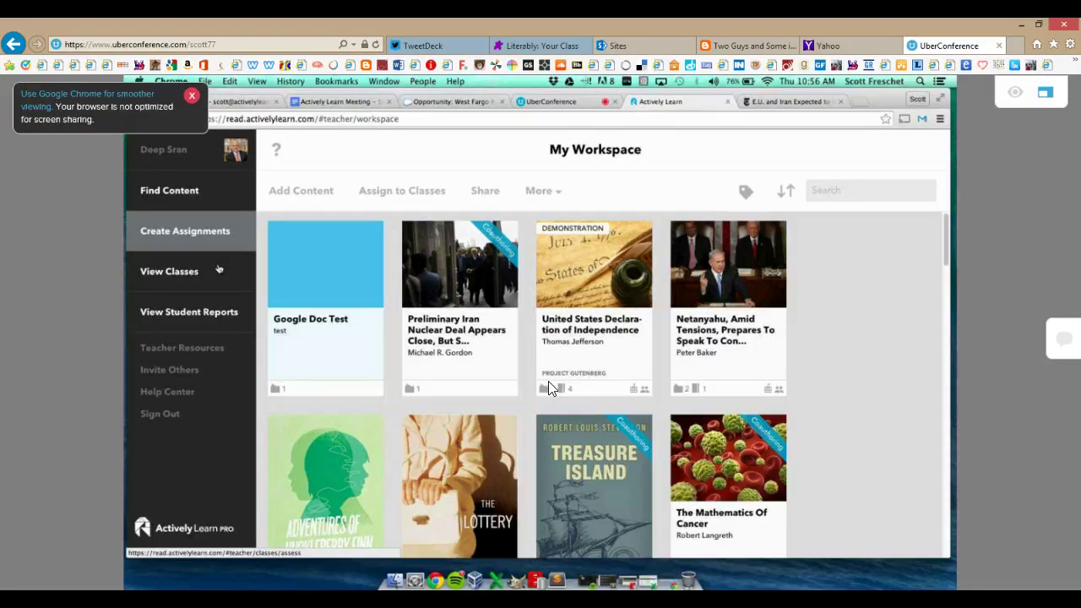
pyautogui.click(551, 103)
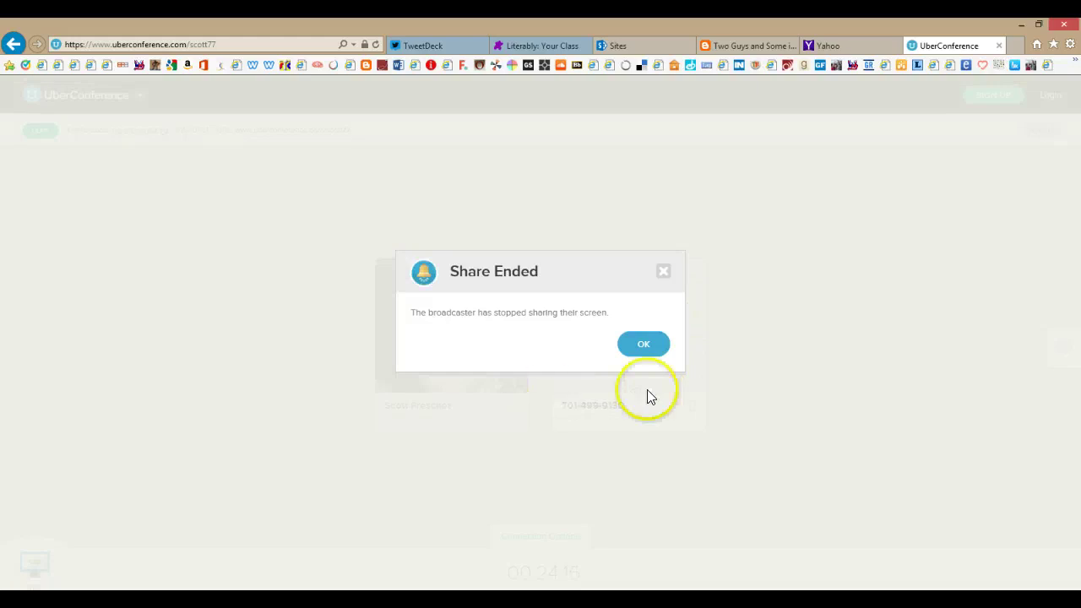
pyautogui.click(640, 351)
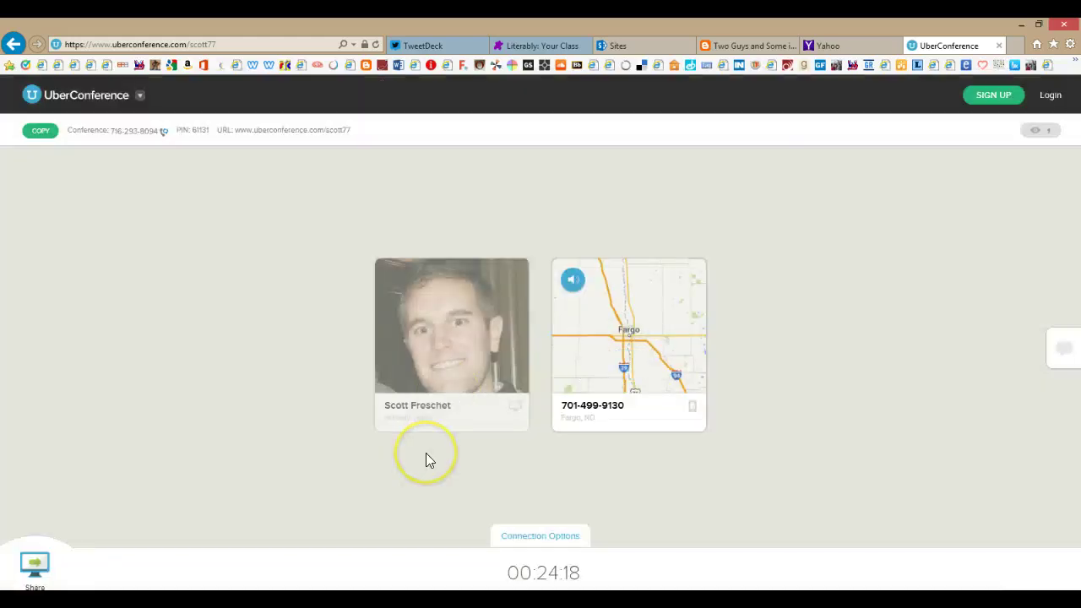